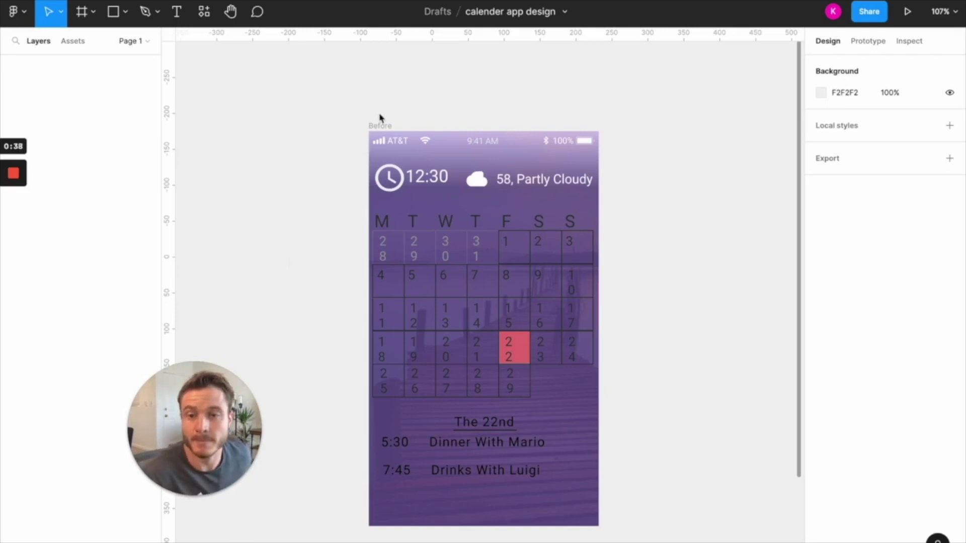
Step: Duplicate the Before calendar screen and name the copy 'After'
{"action": "scroll", "coordinate": [418, 113], "scroll_direction": "down", "scroll_amount": 2}
{"action": "scroll", "coordinate": [388, 111], "scroll_direction": "right", "scroll_amount": 2}
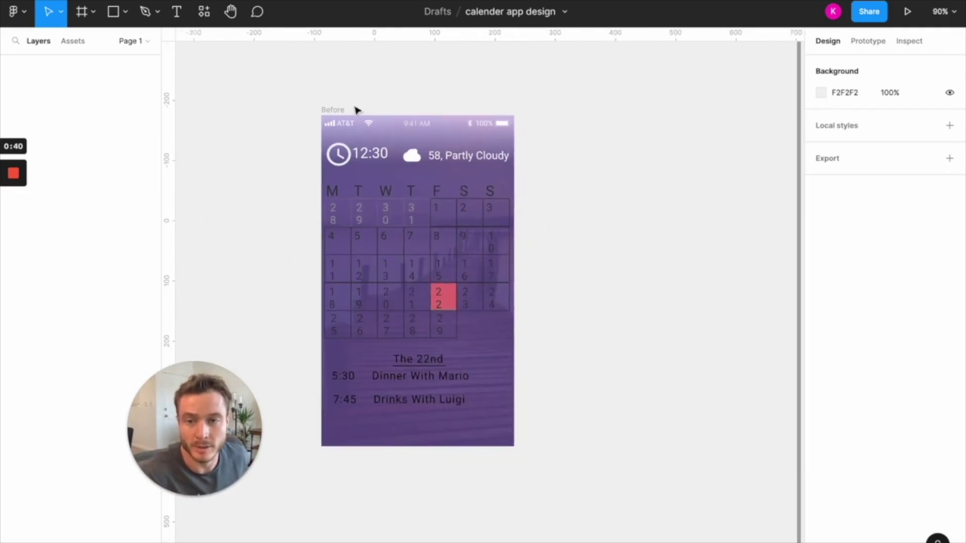
{"action": "left_click", "coordinate": [340, 110]}
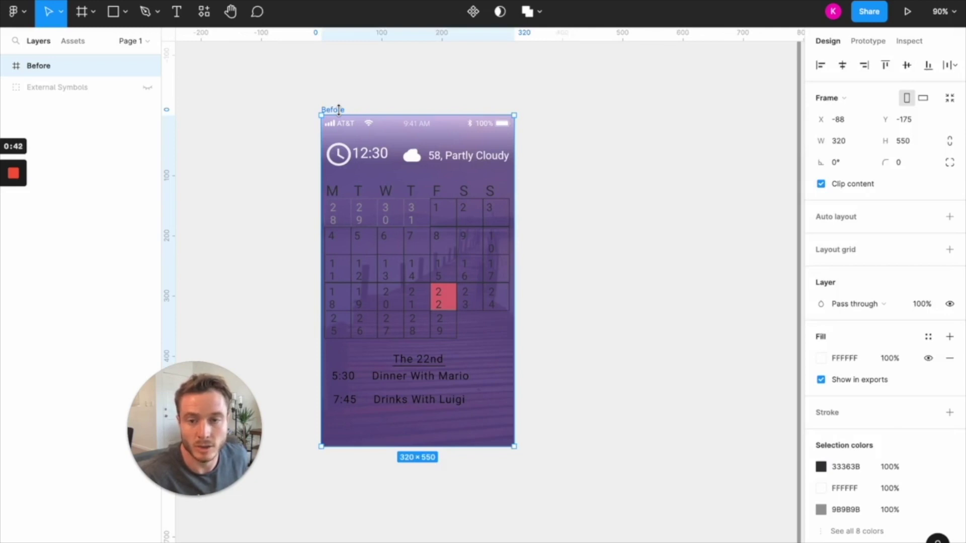
{"action": "key", "text": "ctrl+d"}
{"action": "left_click", "coordinate": [577, 104]}
{"action": "left_click", "coordinate": [551, 109]}
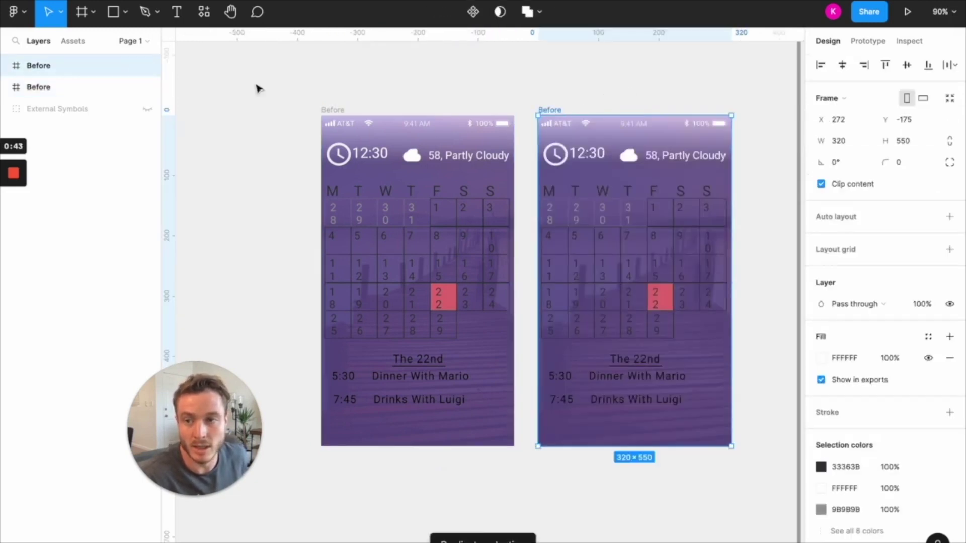
{"action": "double_click", "coordinate": [77, 71]}
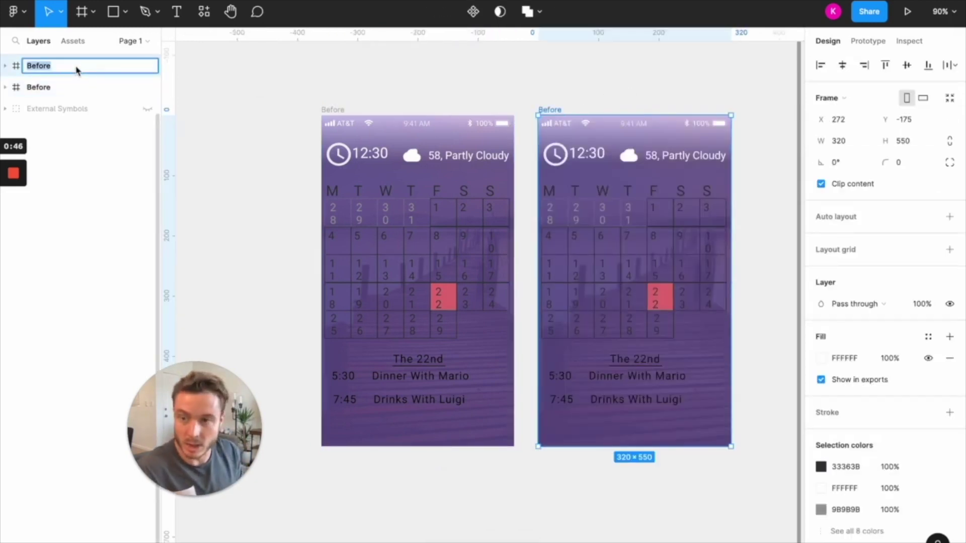
{"action": "type", "text": "After"}
{"action": "key", "text": "Return"}
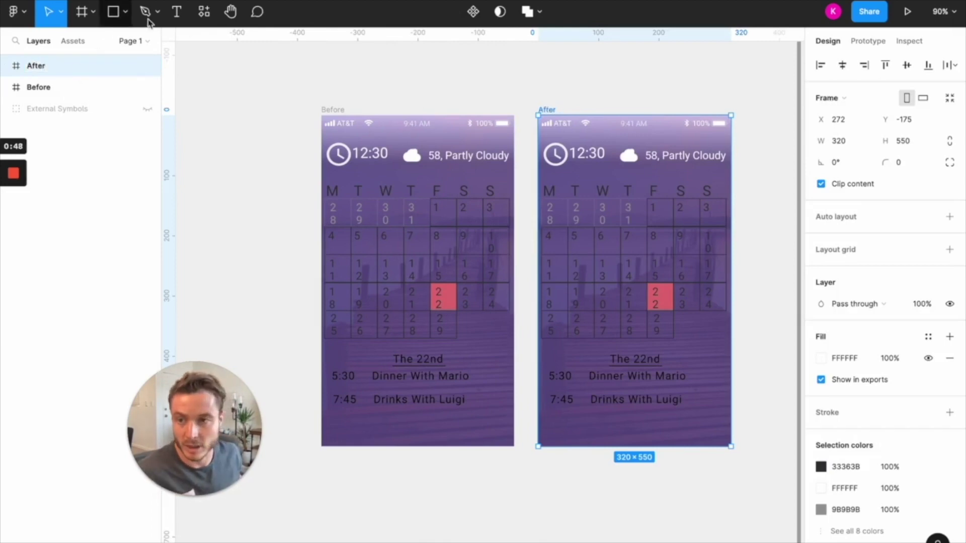
{"action": "left_click", "coordinate": [641, 94]}
Step: Make the After screen 608 high and stretch its Rectangle and Bitmap background to fill it
{"action": "scroll", "coordinate": [598, 83], "scroll_direction": "right", "scroll_amount": 2}
{"action": "scroll", "coordinate": [598, 83], "scroll_direction": "down", "scroll_amount": 1}
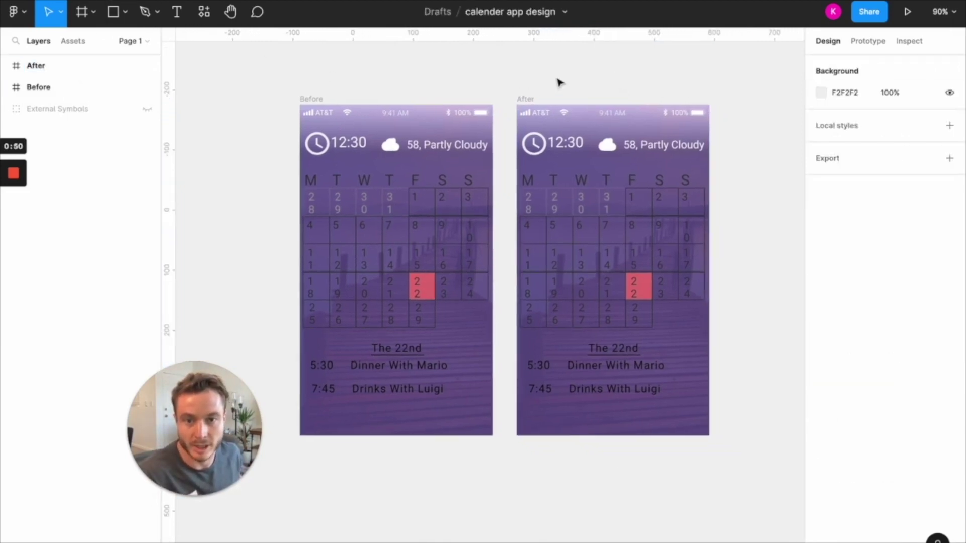
{"action": "scroll", "coordinate": [560, 82], "scroll_direction": "right", "scroll_amount": 2}
{"action": "scroll", "coordinate": [559, 82], "scroll_direction": "down", "scroll_amount": 1}
{"action": "scroll", "coordinate": [532, 71], "scroll_direction": "left", "scroll_amount": 1}
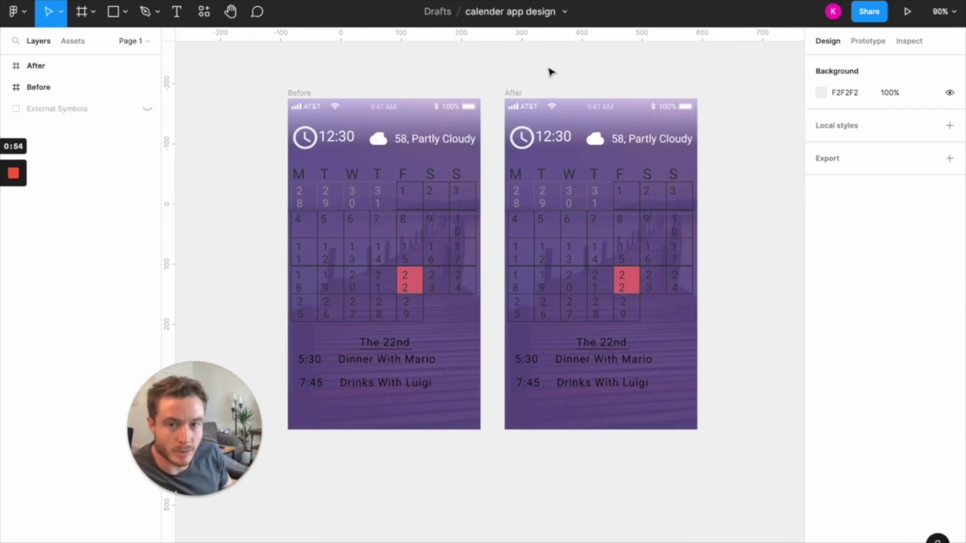
{"action": "left_click", "coordinate": [511, 94]}
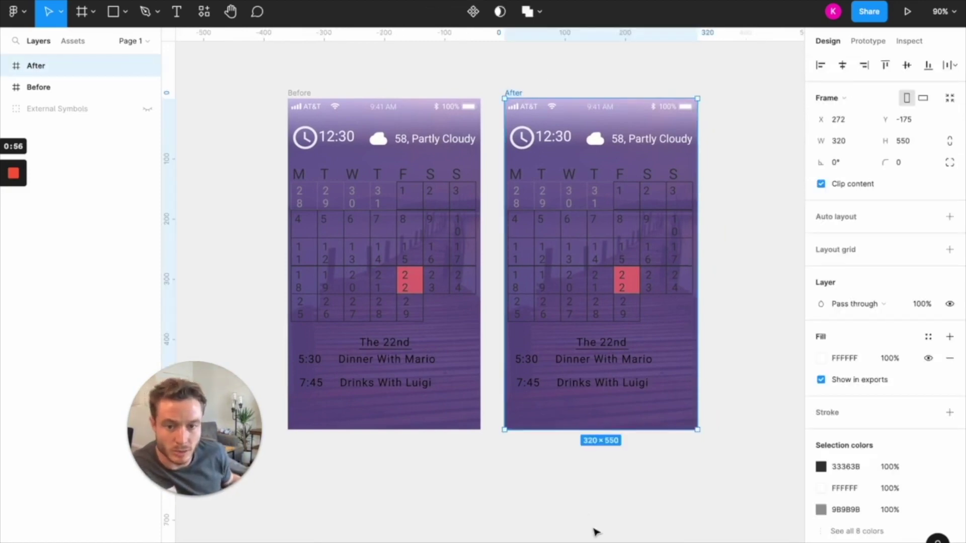
{"action": "left_click_drag", "start_coordinate": [552, 430], "coordinate": [553, 465]}
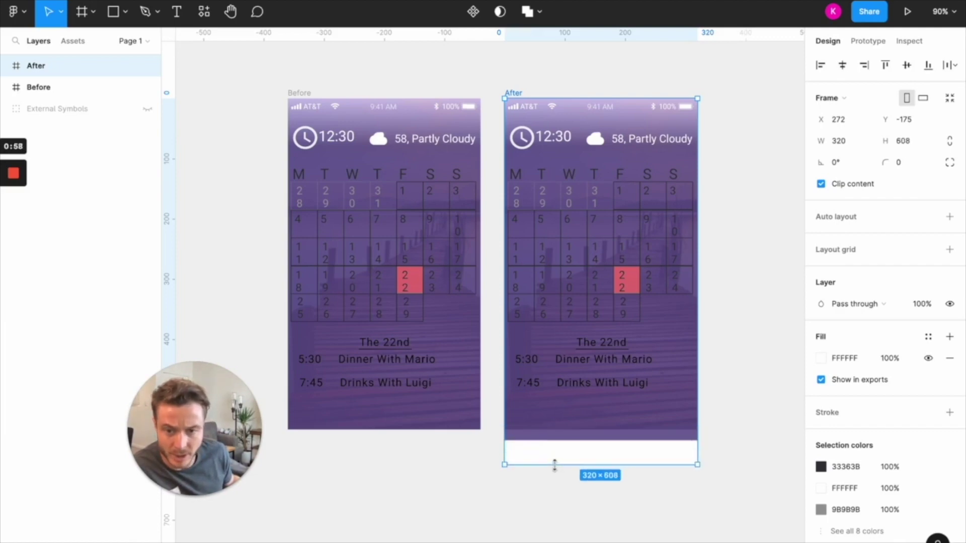
{"action": "left_click", "coordinate": [7, 65]}
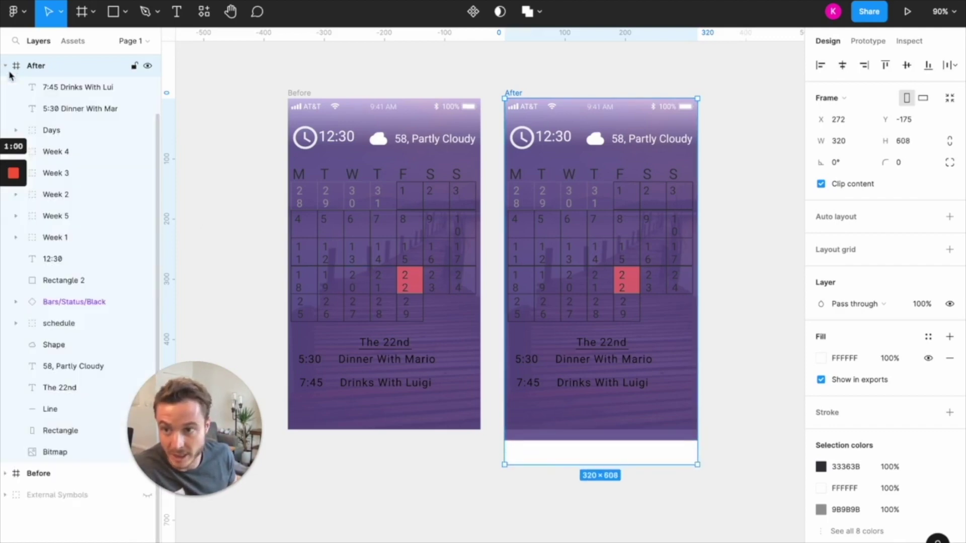
{"action": "left_click", "coordinate": [557, 421]}
{"action": "left_click_drag", "start_coordinate": [549, 440], "coordinate": [549, 465]}
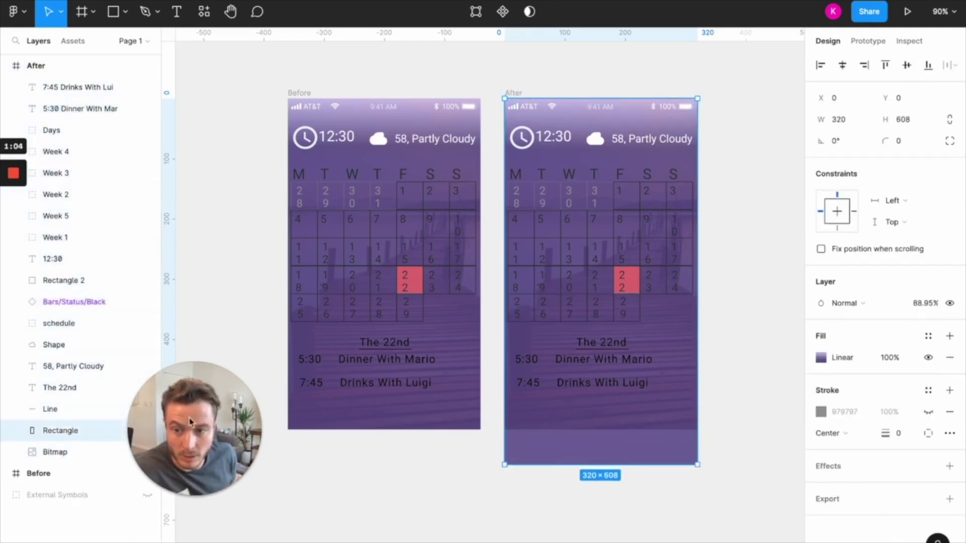
{"action": "left_click", "coordinate": [59, 463]}
{"action": "left_click_drag", "start_coordinate": [552, 429], "coordinate": [554, 464]}
{"action": "left_click", "coordinate": [487, 486]}
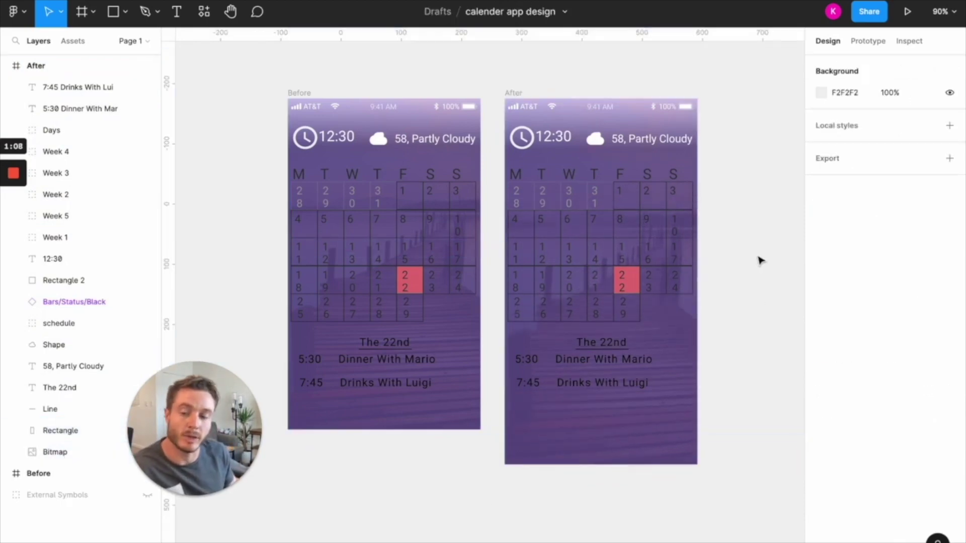
{"action": "scroll", "coordinate": [687, 73], "scroll_direction": "up", "scroll_amount": 1}
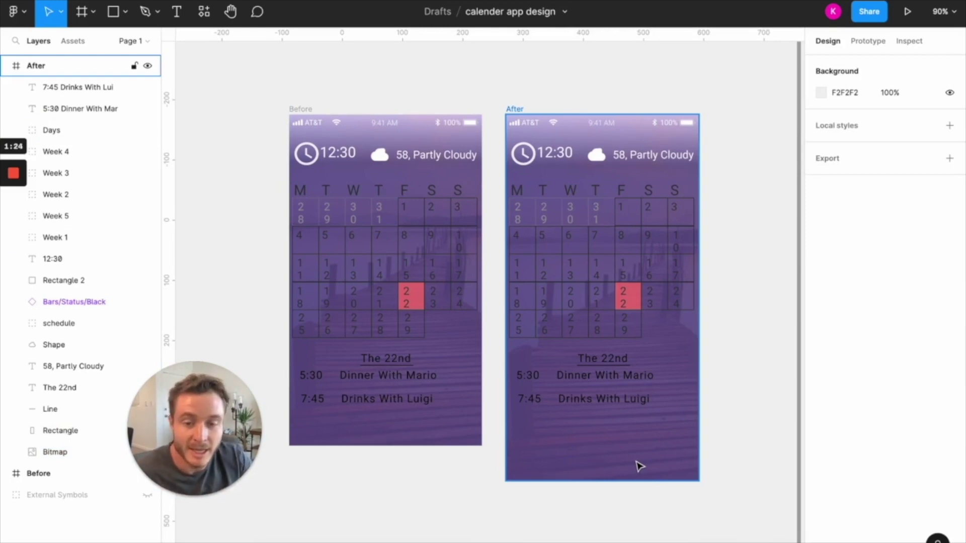
Step: Delete the After screen's purple Rectangle and Bitmap background layers
{"action": "left_click", "coordinate": [564, 452]}
{"action": "left_click", "coordinate": [55, 430]}
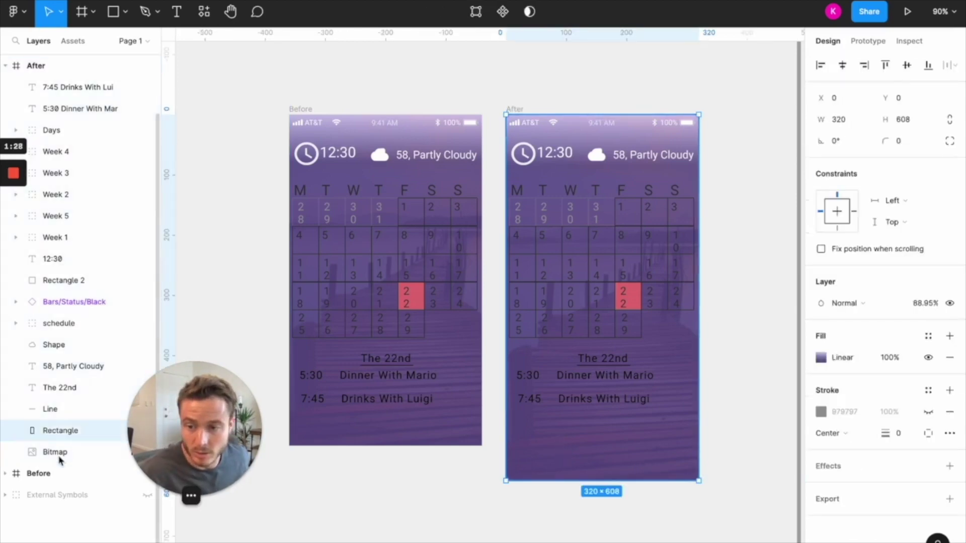
{"action": "left_click", "coordinate": [59, 453], "text": "shift"}
{"action": "key", "text": "Delete"}
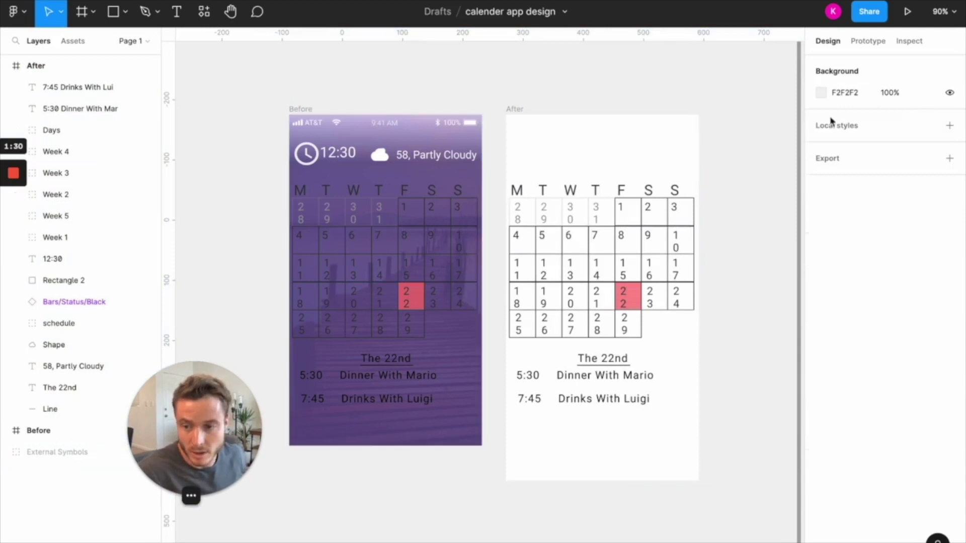
Step: Give the After frame a solid 181718 fill
{"action": "left_click", "coordinate": [520, 114]}
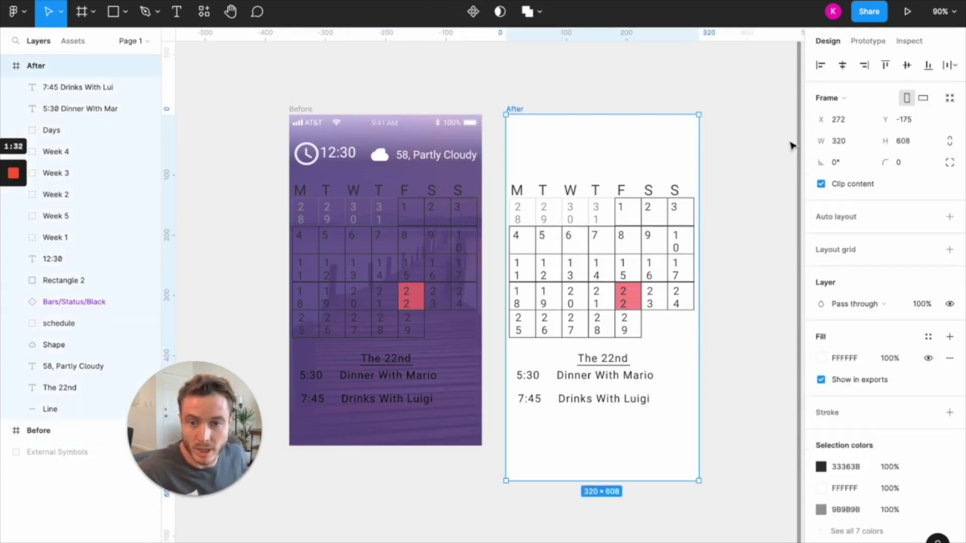
{"action": "left_click", "coordinate": [845, 359]}
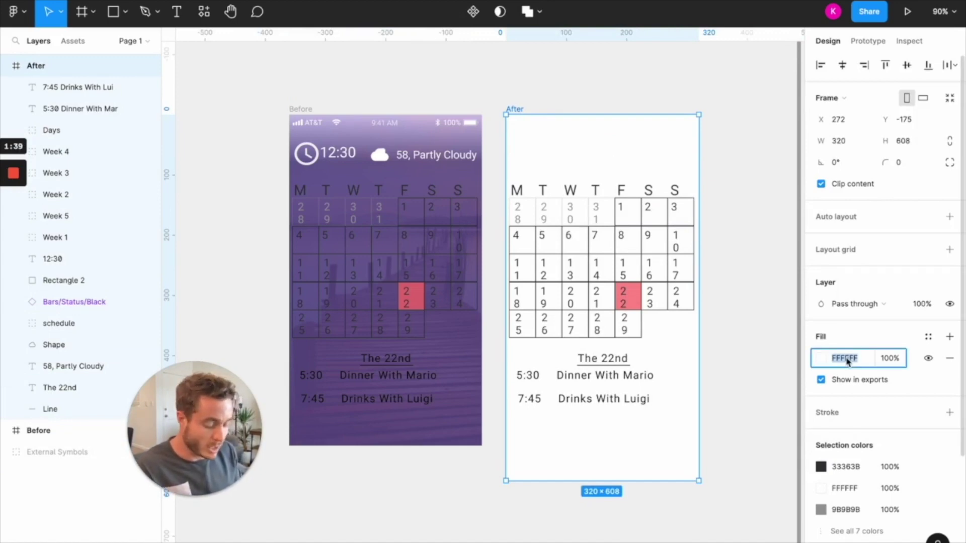
{"action": "type", "text": "18"}
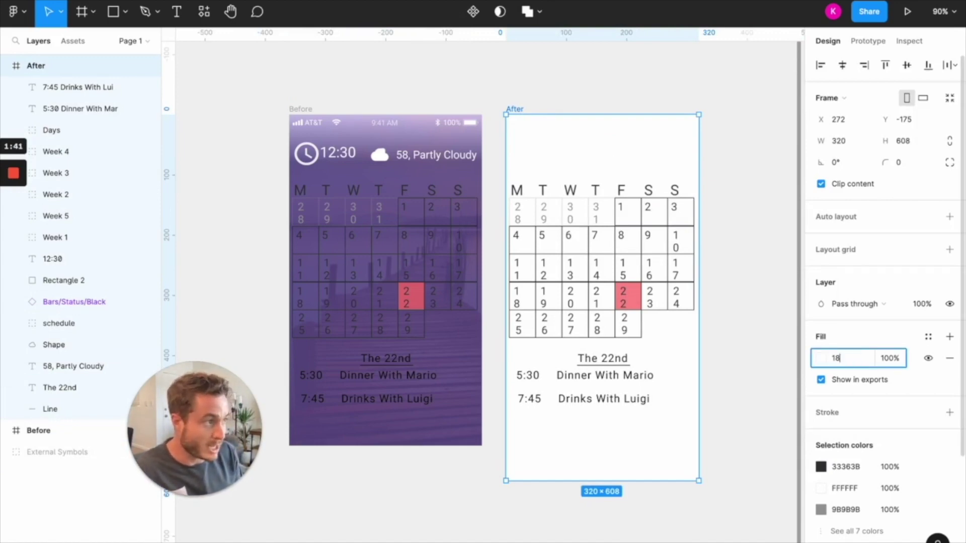
{"action": "type", "text": "171"}
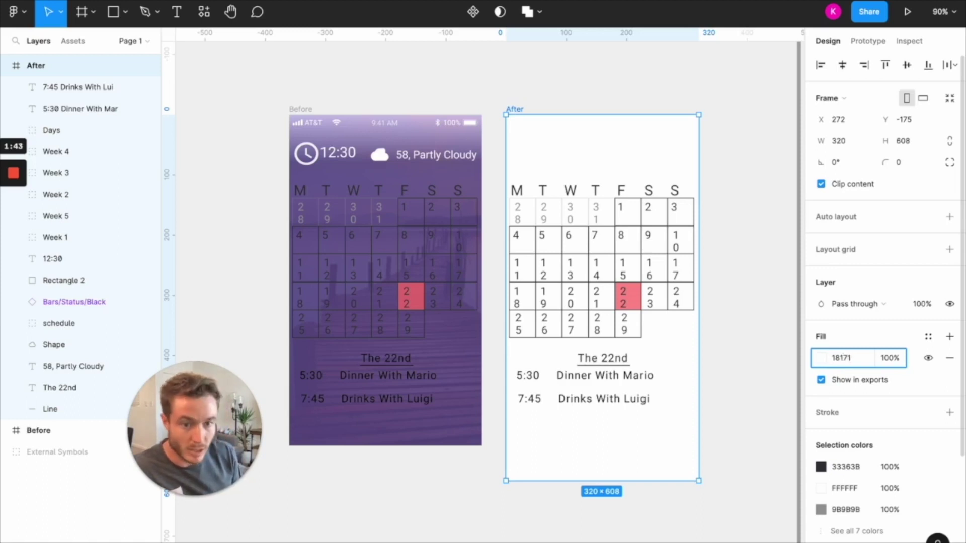
{"action": "type", "text": "8"}
{"action": "key", "text": "Return"}
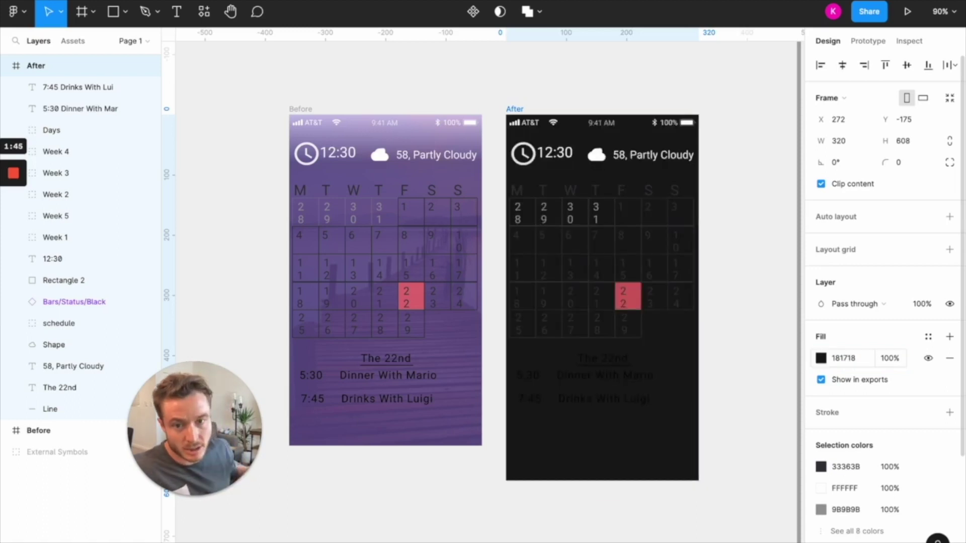
{"action": "left_click", "coordinate": [555, 71]}
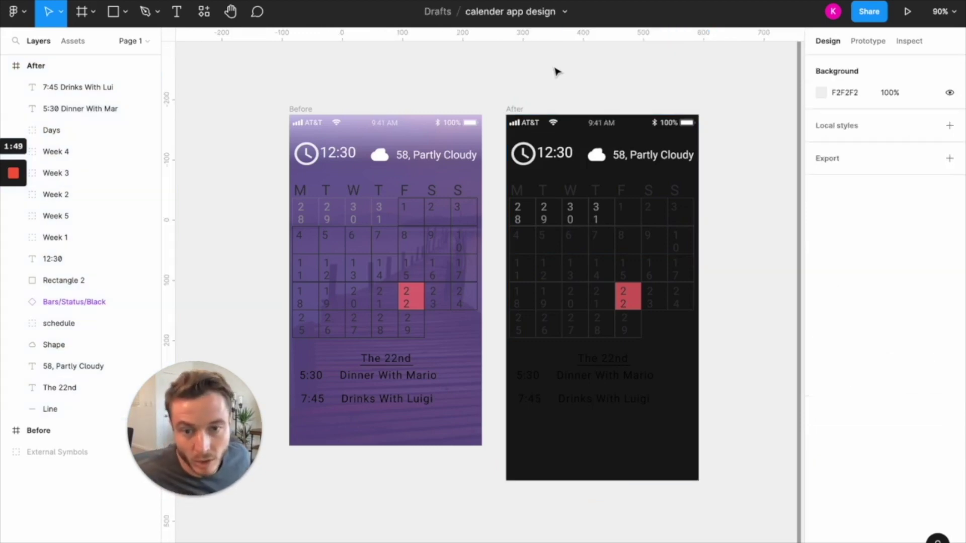
Step: Pan the canvas to bring the Before and After screens into view
{"action": "scroll", "coordinate": [568, 181], "scroll_direction": "up", "scroll_amount": 1}
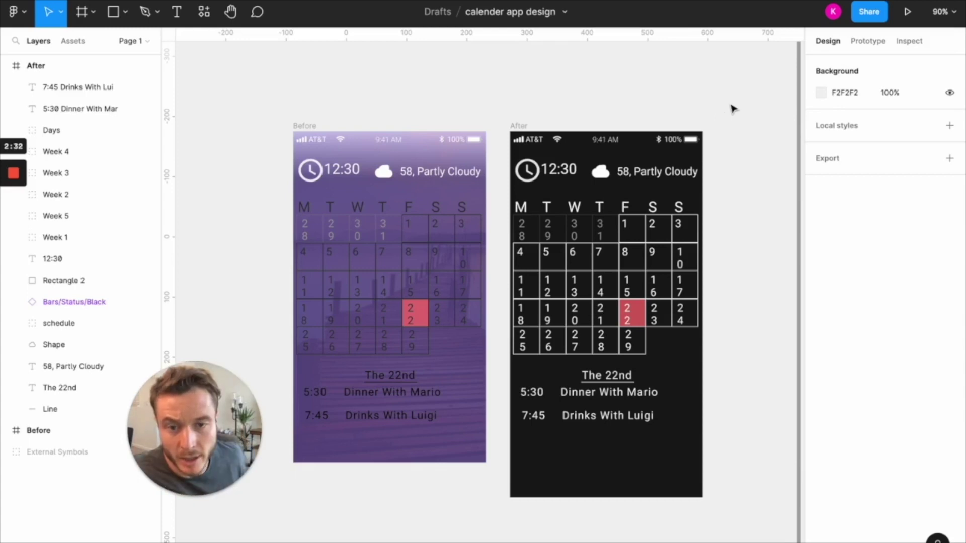
{"action": "left_click_drag", "start_coordinate": [732, 108], "coordinate": [718, 129]}
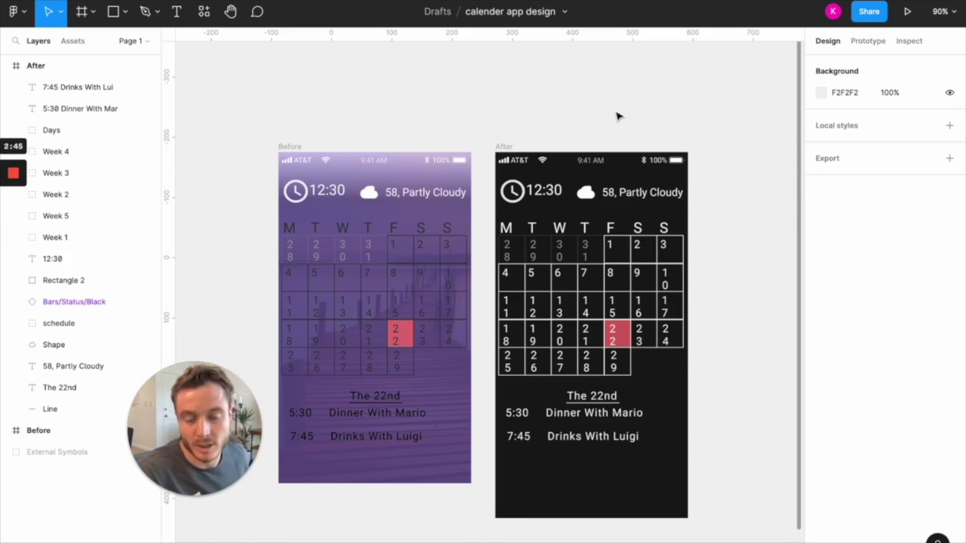
Step: Select the '58, Partly Cloudy' text and all calendar letters and dates in After
{"action": "left_click", "coordinate": [647, 202]}
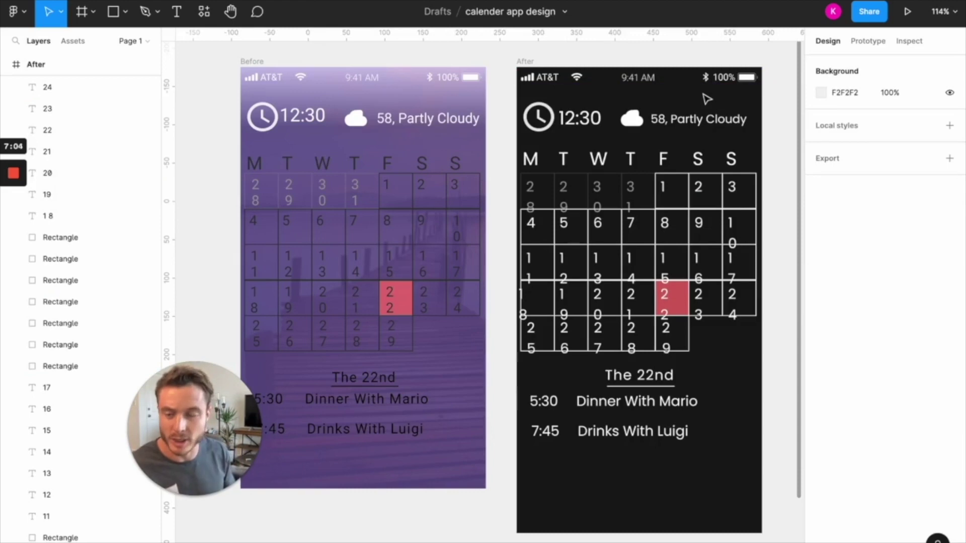
{"action": "scroll", "coordinate": [753, 244], "scroll_direction": "up", "scroll_amount": 3}
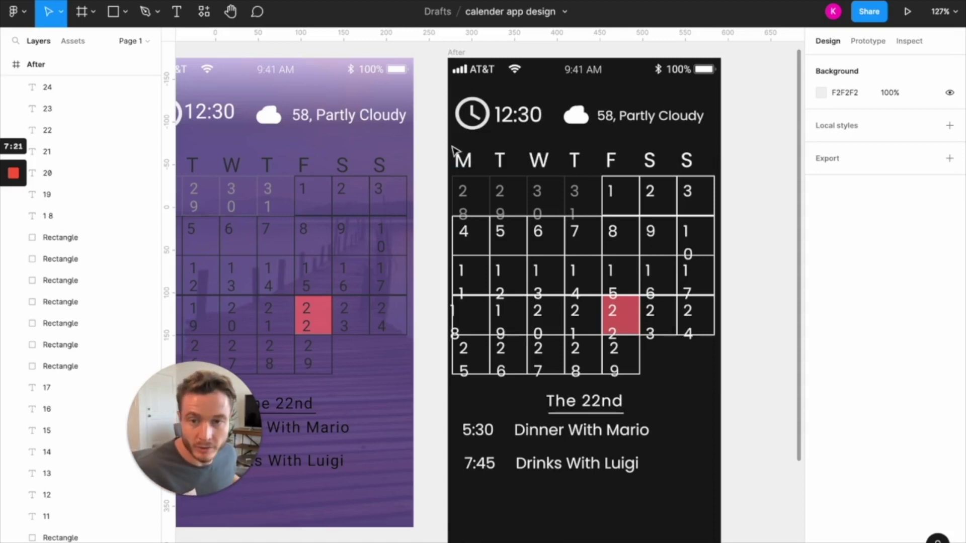
{"action": "left_click_drag", "start_coordinate": [450, 143], "coordinate": [726, 385]}
Step: Scroll up over the After calendar to review its date cells
{"action": "scroll", "coordinate": [633, 197], "scroll_direction": "up", "scroll_amount": 2}
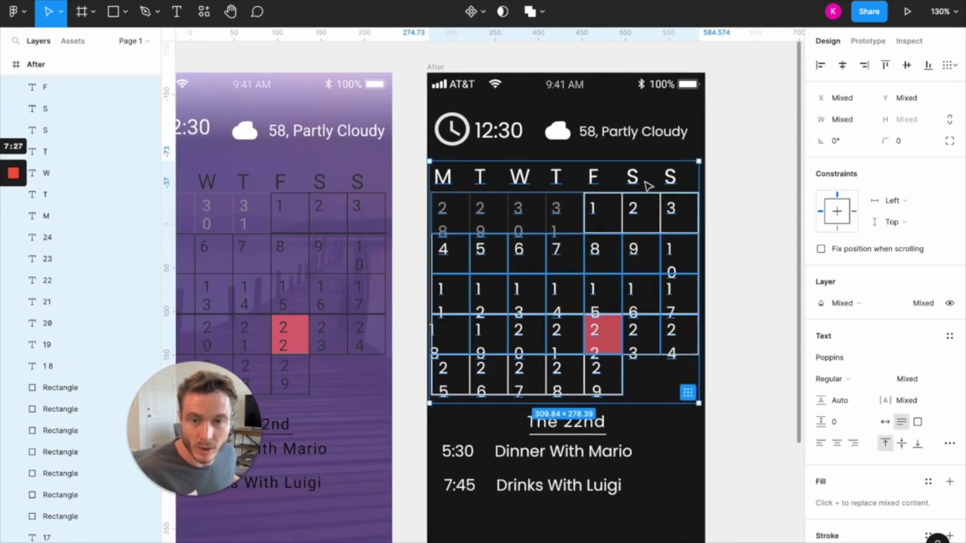
{"action": "scroll", "coordinate": [646, 182], "scroll_direction": "up", "scroll_amount": 3}
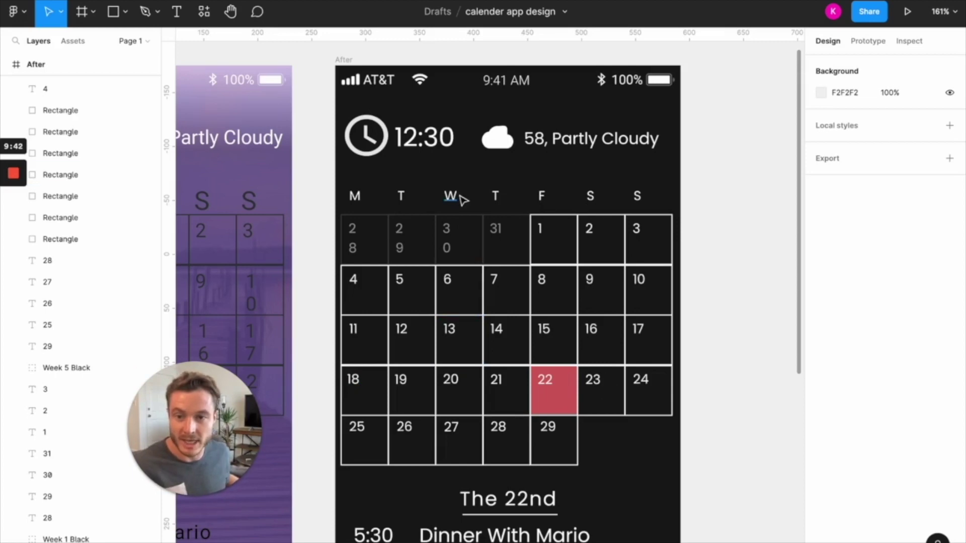
Step: Scroll the canvas down and left to view the After screen's header
{"action": "scroll", "coordinate": [464, 197], "scroll_direction": "down", "scroll_amount": 3}
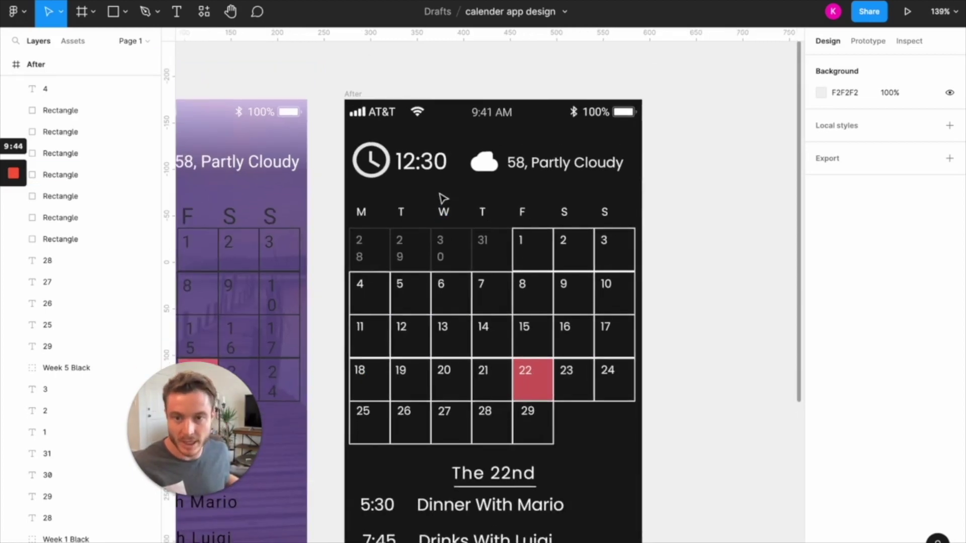
{"action": "scroll", "coordinate": [443, 198], "scroll_direction": "left", "scroll_amount": 2}
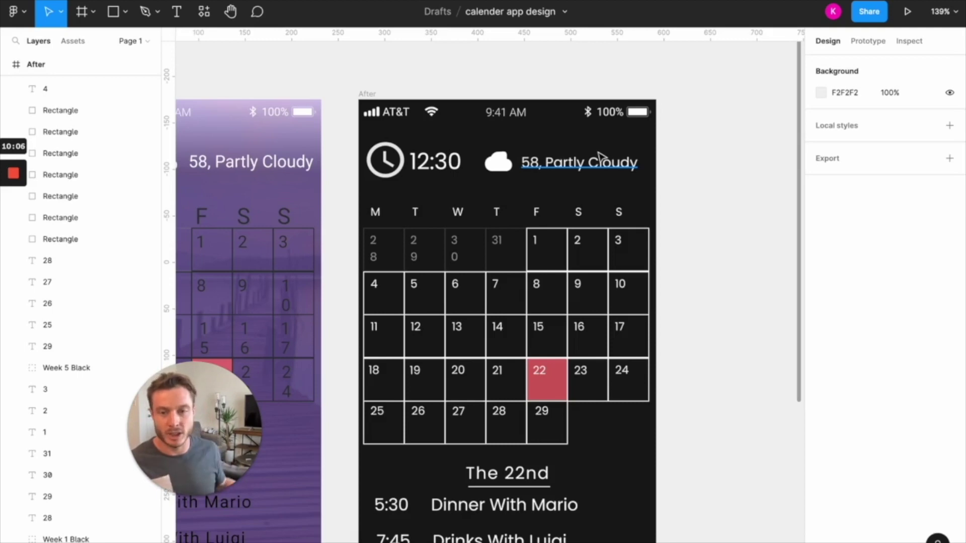
{"action": "scroll", "coordinate": [571, 166], "scroll_direction": "left", "scroll_amount": 2}
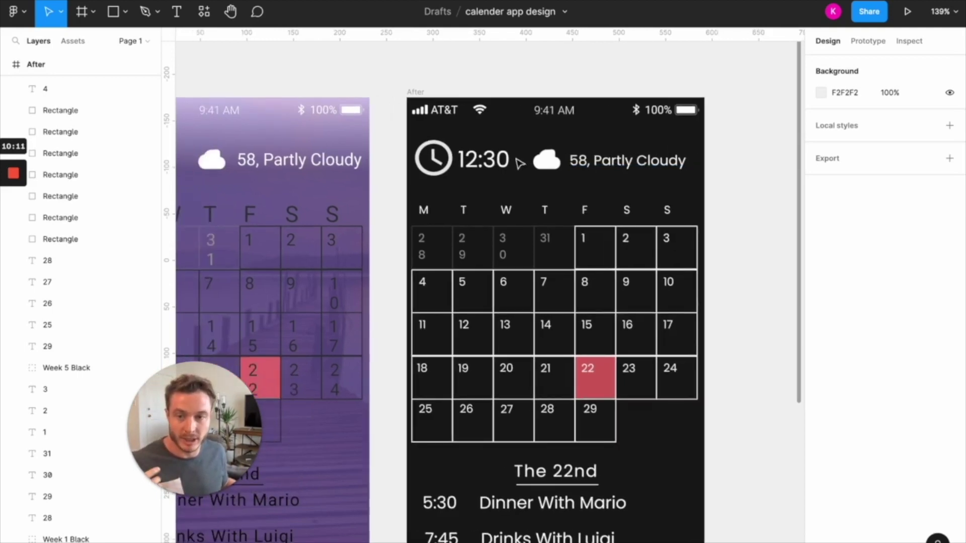
Step: Delete the clock icon and weather text, and retype 12:30 as 'February 13, 2023'
{"action": "left_click", "coordinate": [454, 160]}
{"action": "left_click", "coordinate": [598, 168], "text": "shift"}
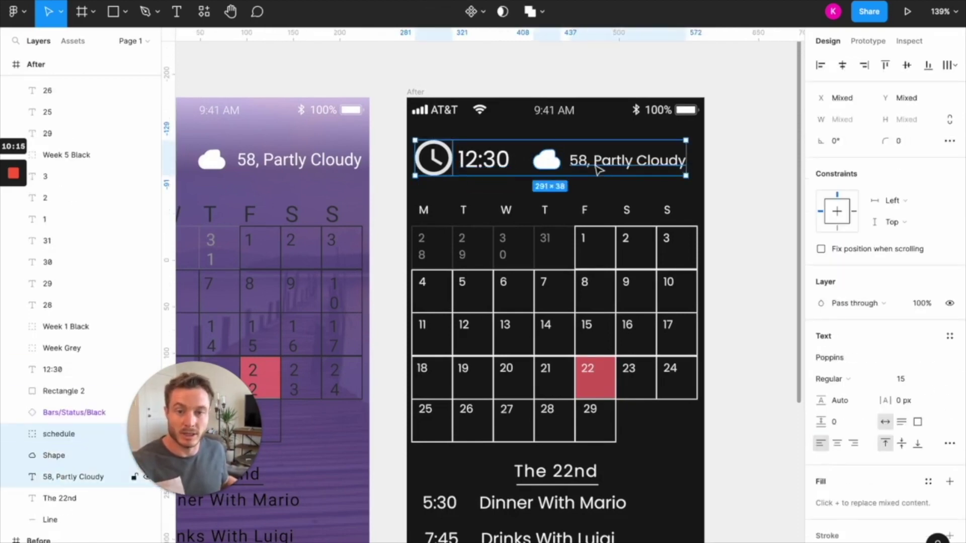
{"action": "key", "text": "Delete"}
{"action": "left_click_drag", "start_coordinate": [490, 161], "coordinate": [451, 162]}
{"action": "double_click", "coordinate": [453, 166]}
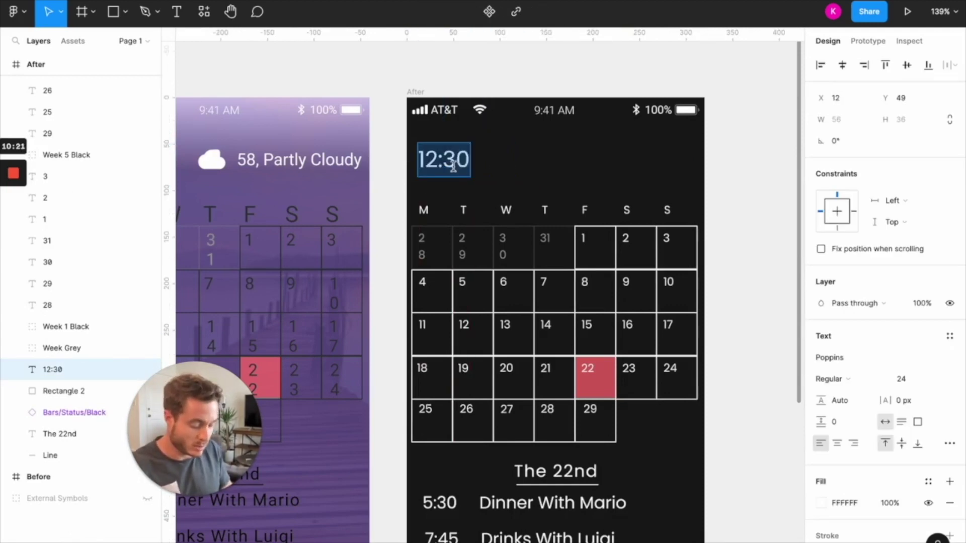
{"action": "type", "text": "Februa"}
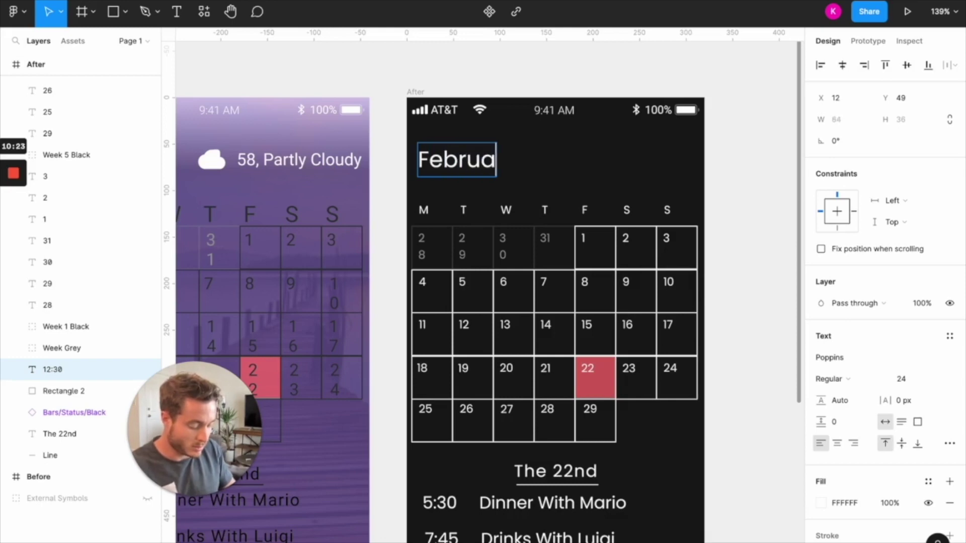
{"action": "type", "text": "ry"}
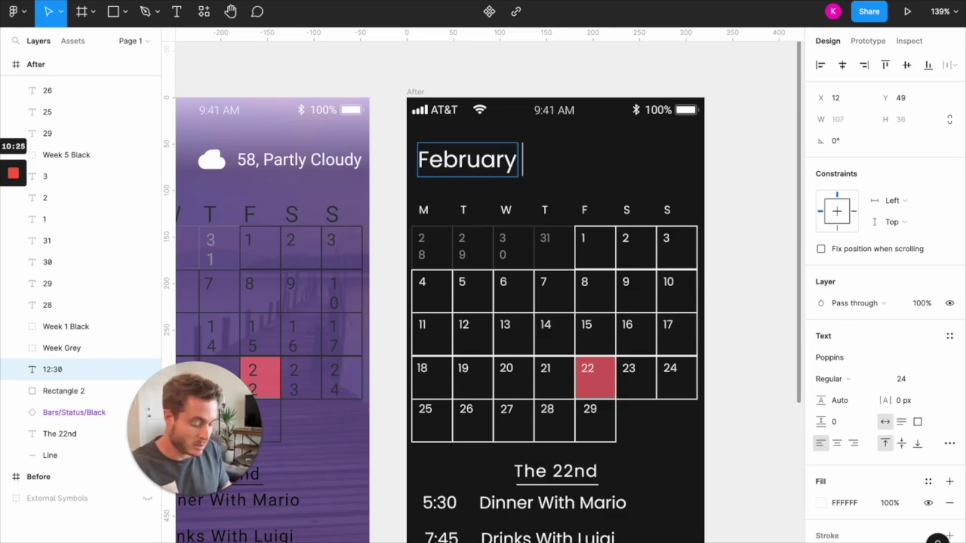
{"action": "type", "text": " 13, 2023"}
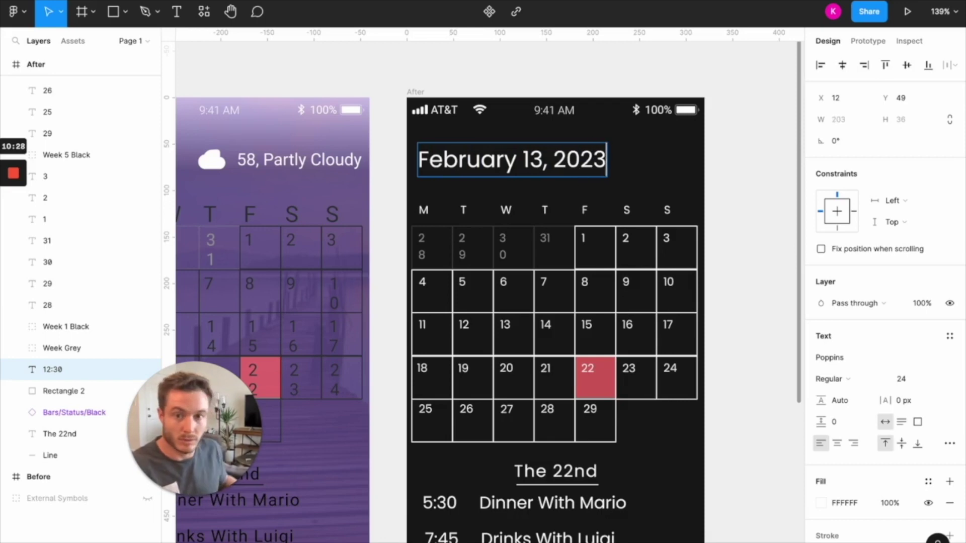
{"action": "key", "text": "Escape"}
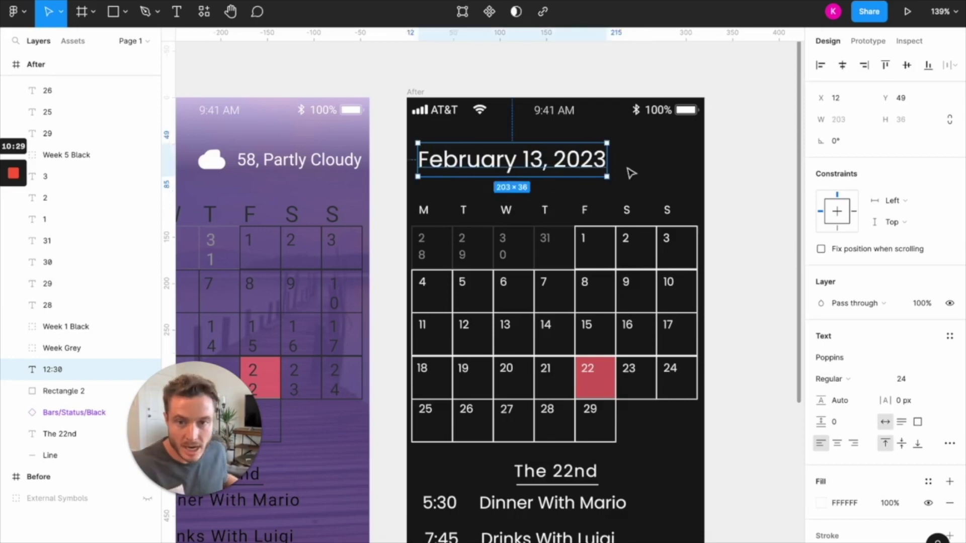
Step: Make the 'February 13, 2023' title Bold at size 22
{"action": "left_click", "coordinate": [858, 385]}
{"action": "left_click", "coordinate": [855, 427]}
{"action": "left_click", "coordinate": [923, 381]}
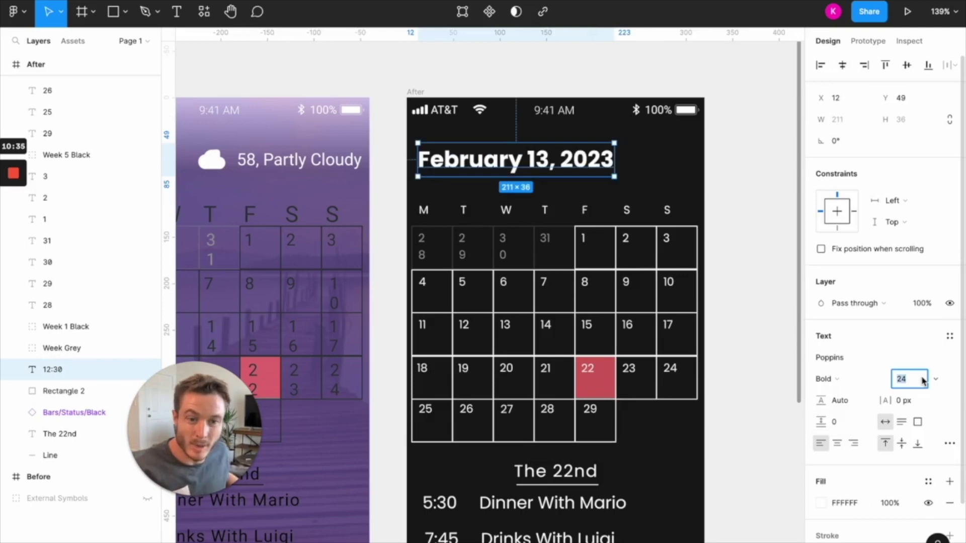
{"action": "type", "text": "22"}
{"action": "key", "text": "Return"}
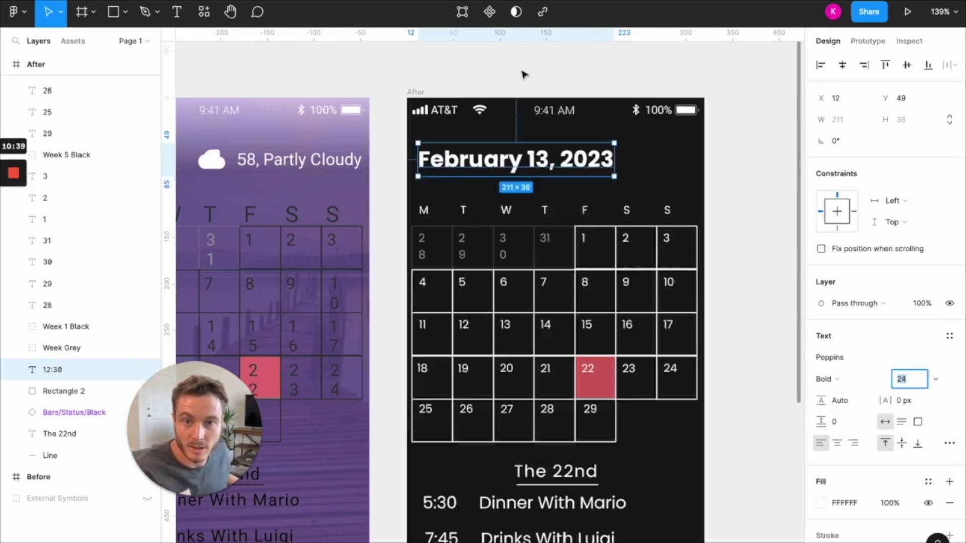
{"action": "left_click", "coordinate": [521, 75]}
Step: Nudge the date title slightly into position at the top of the screen
{"action": "scroll", "coordinate": [503, 80], "scroll_direction": "down", "scroll_amount": 3}
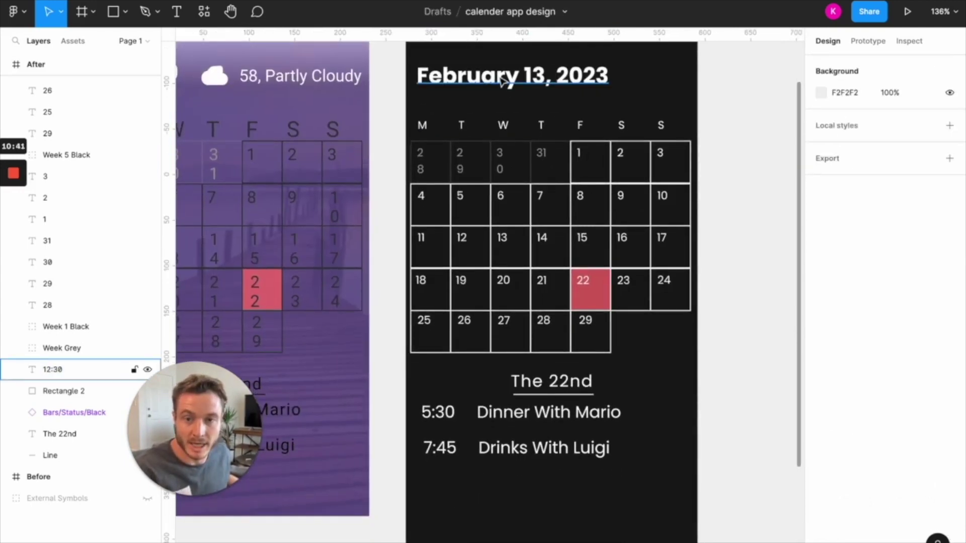
{"action": "scroll", "coordinate": [491, 95], "scroll_direction": "up", "scroll_amount": 3}
{"action": "scroll", "coordinate": [492, 108], "scroll_direction": "down", "scroll_amount": 3}
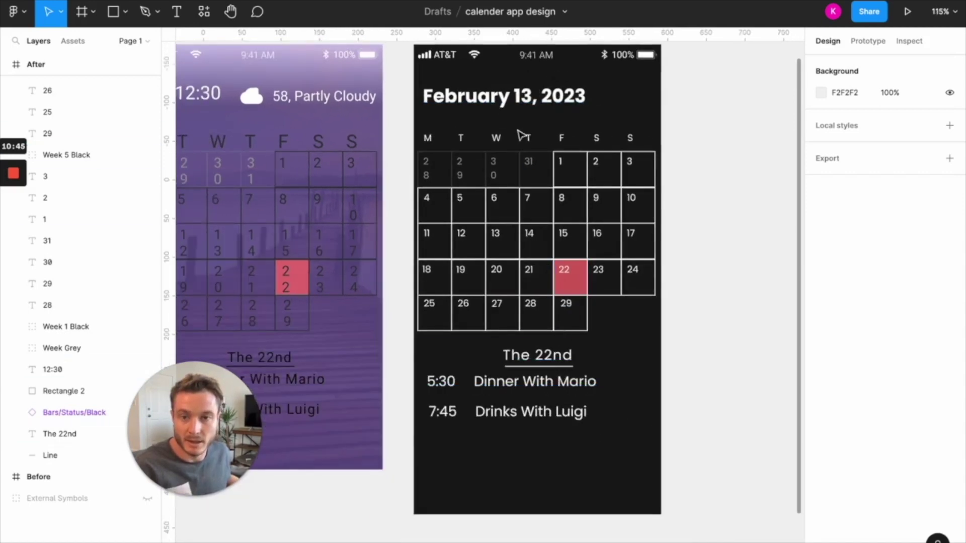
{"action": "left_click", "coordinate": [449, 108]}
{"action": "left_click_drag", "start_coordinate": [449, 107], "coordinate": [416, 130]}
{"action": "key", "text": "Escape"}
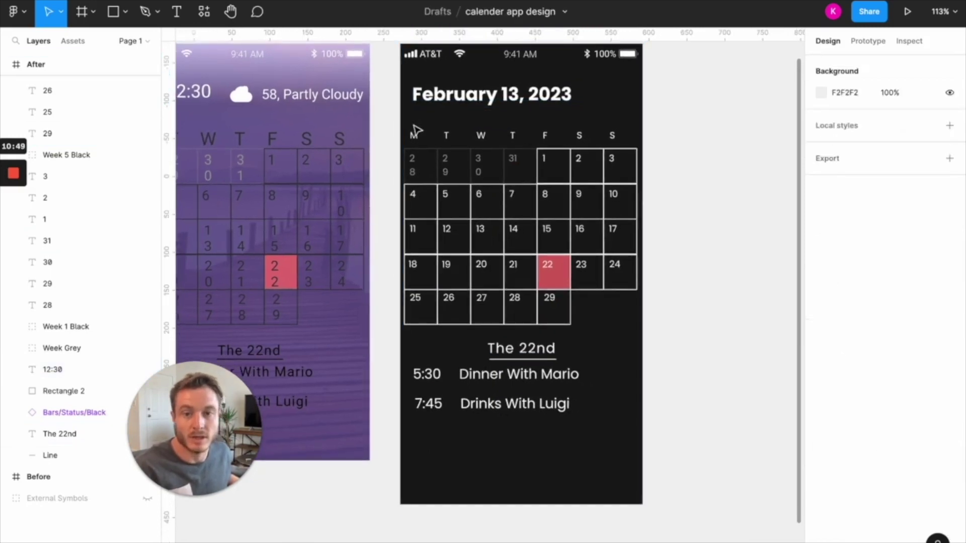
{"action": "scroll", "coordinate": [450, 138], "scroll_direction": "down", "scroll_amount": 1}
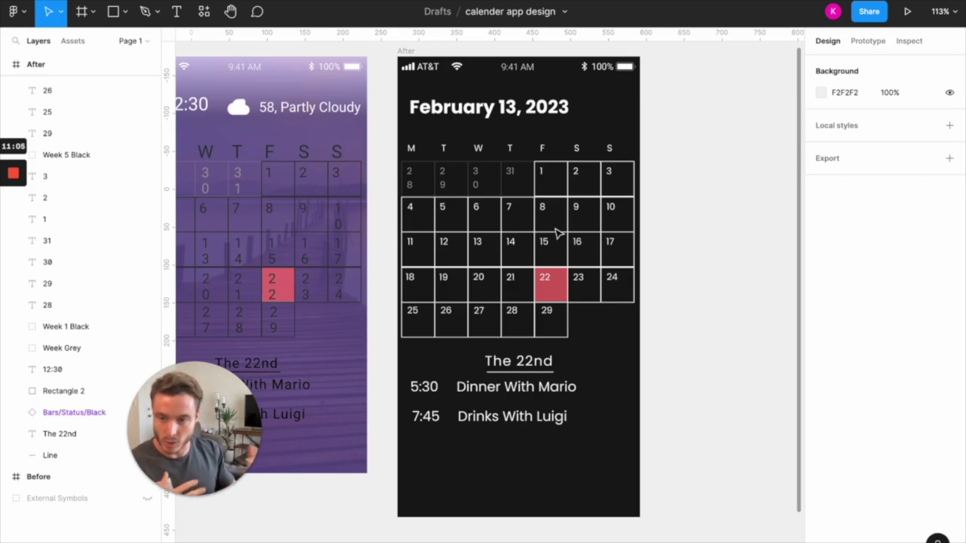
{"action": "scroll", "coordinate": [507, 157], "scroll_direction": "up", "scroll_amount": 3}
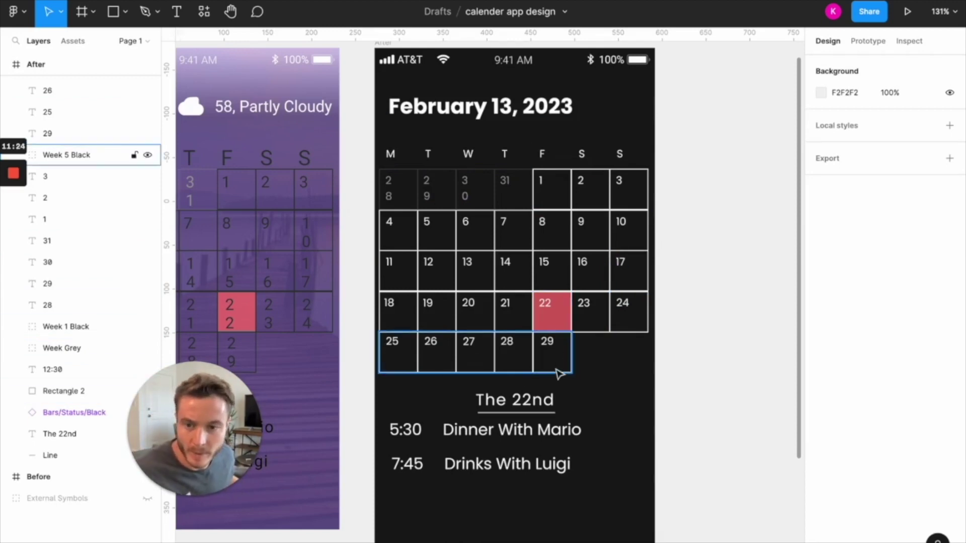
{"action": "left_click", "coordinate": [400, 372]}
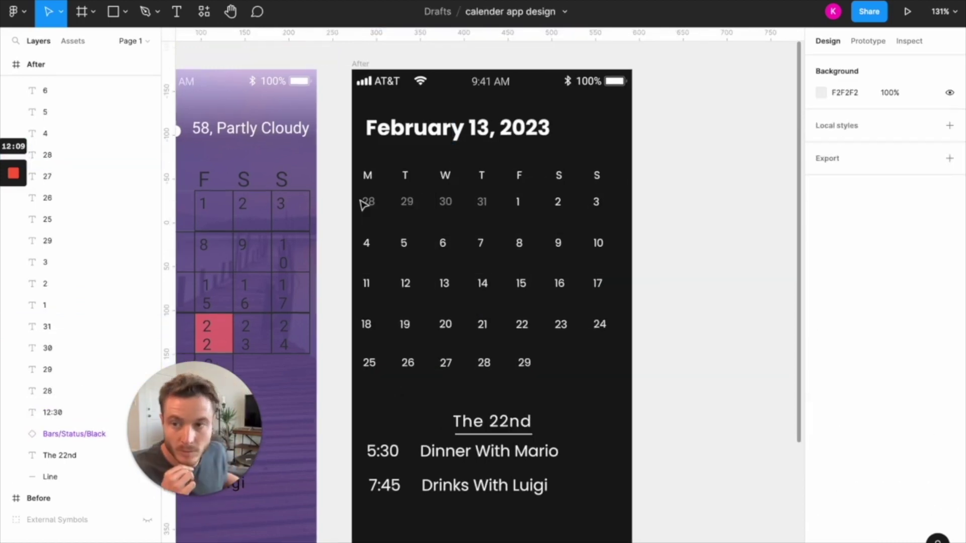
Step: Nudge all the date numbers in the After grid down slightly
{"action": "left_click_drag", "start_coordinate": [354, 191], "coordinate": [660, 361]}
{"action": "key", "text": "shift+Down"}
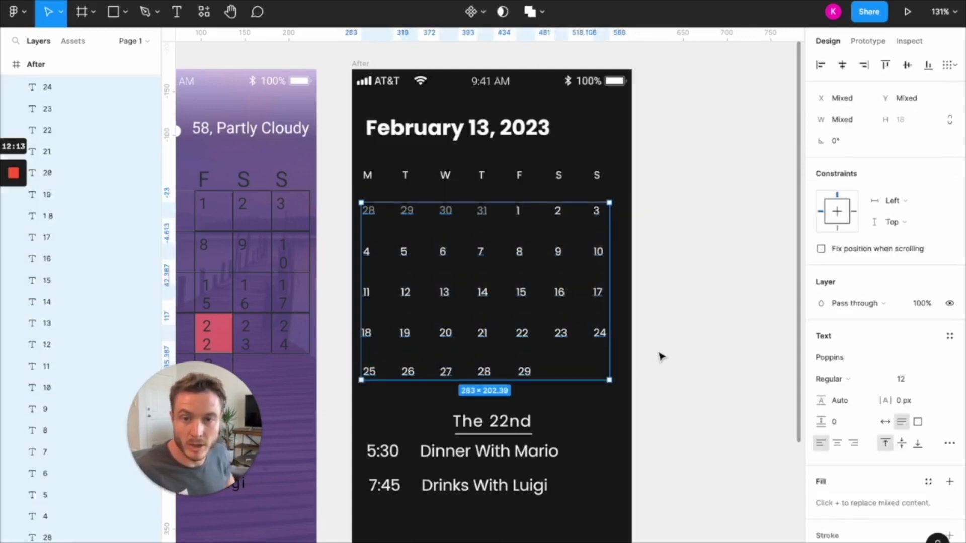
{"action": "key", "text": "Up"}
{"action": "key", "text": "Up"}
{"action": "key", "text": "Up"}
{"action": "key", "text": "Up"}
{"action": "key", "text": "Up"}
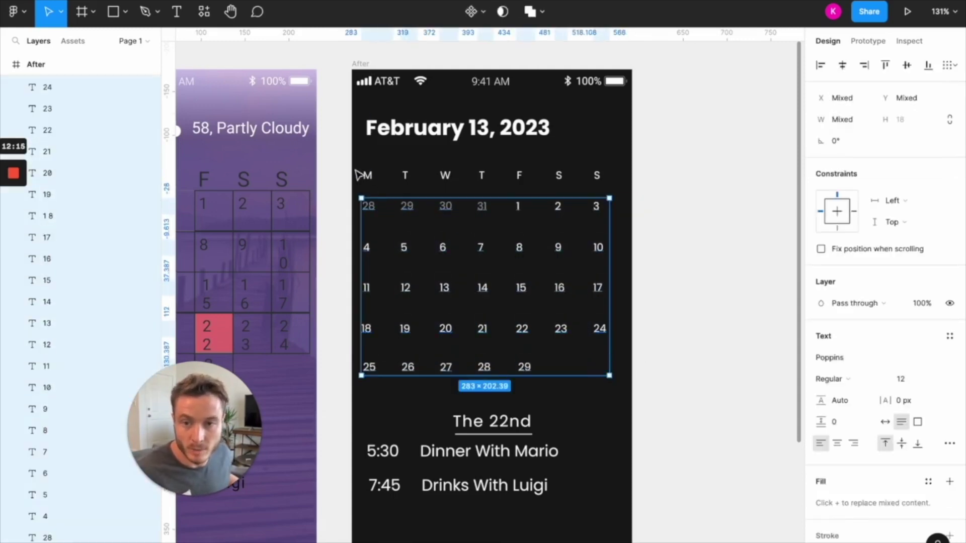
Step: Make the M–S weekday letters bold
{"action": "left_click_drag", "start_coordinate": [359, 165], "coordinate": [675, 187]}
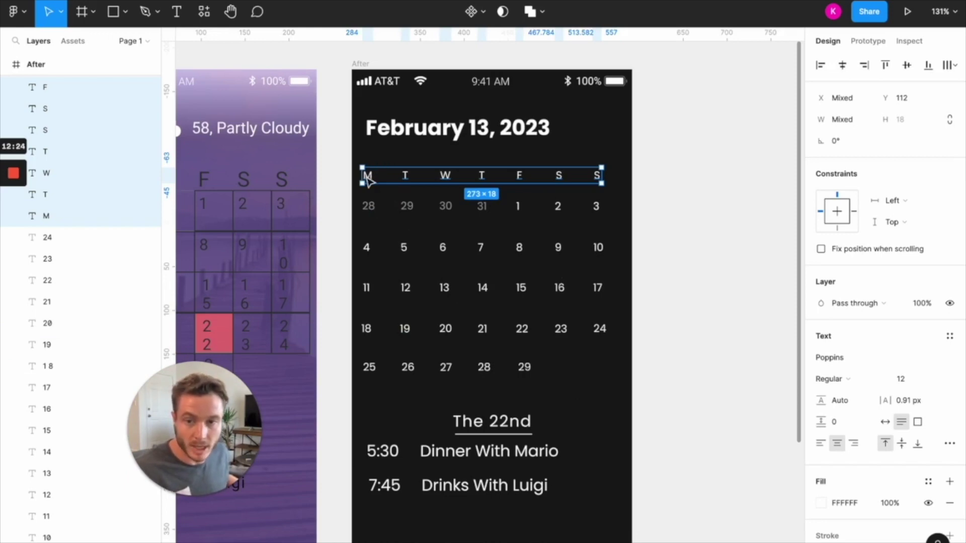
{"action": "left_click", "coordinate": [859, 384]}
{"action": "left_click", "coordinate": [870, 426]}
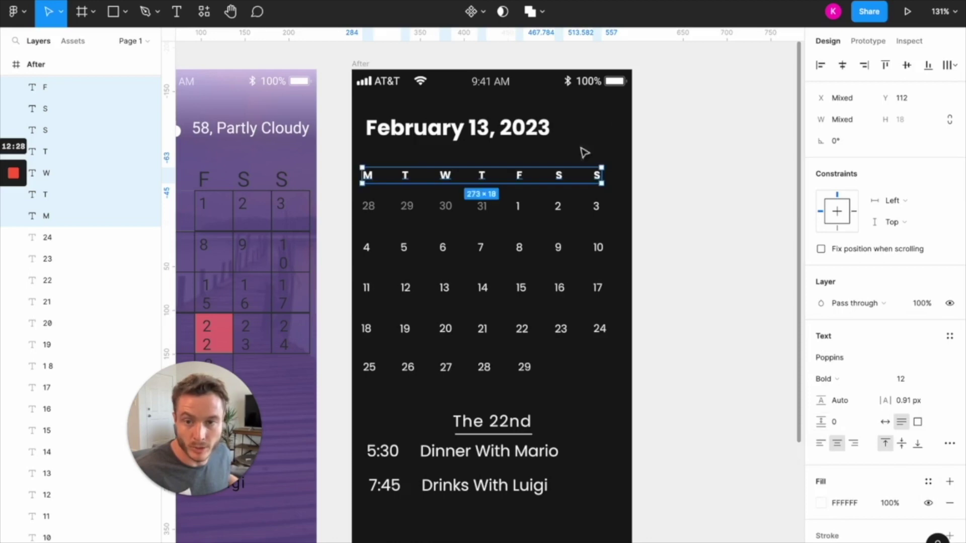
{"action": "left_click", "coordinate": [681, 161]}
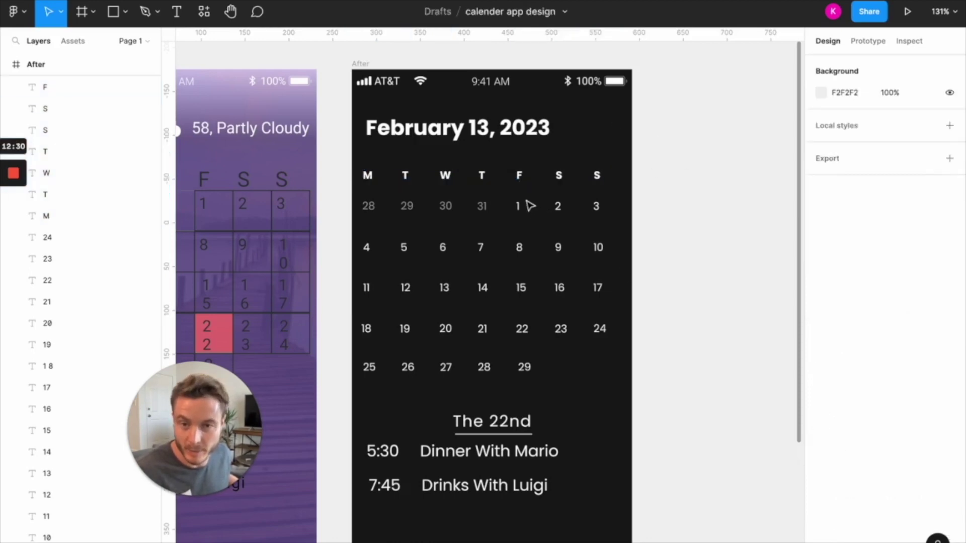
{"action": "scroll", "coordinate": [528, 205], "scroll_direction": "up", "scroll_amount": 2}
{"action": "scroll", "coordinate": [481, 182], "scroll_direction": "right", "scroll_amount": 1}
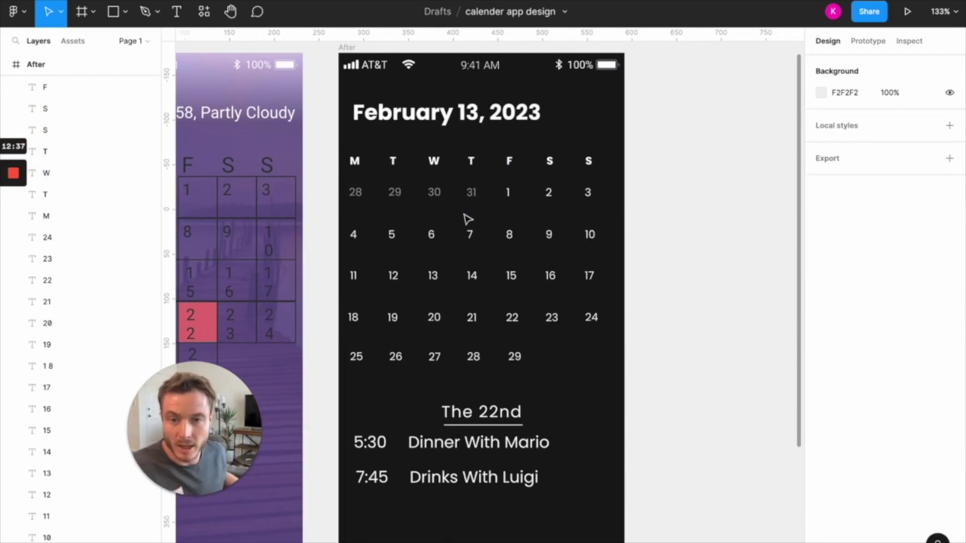
{"action": "scroll", "coordinate": [466, 217], "scroll_direction": "down", "scroll_amount": 1}
{"action": "scroll", "coordinate": [447, 180], "scroll_direction": "up", "scroll_amount": 2}
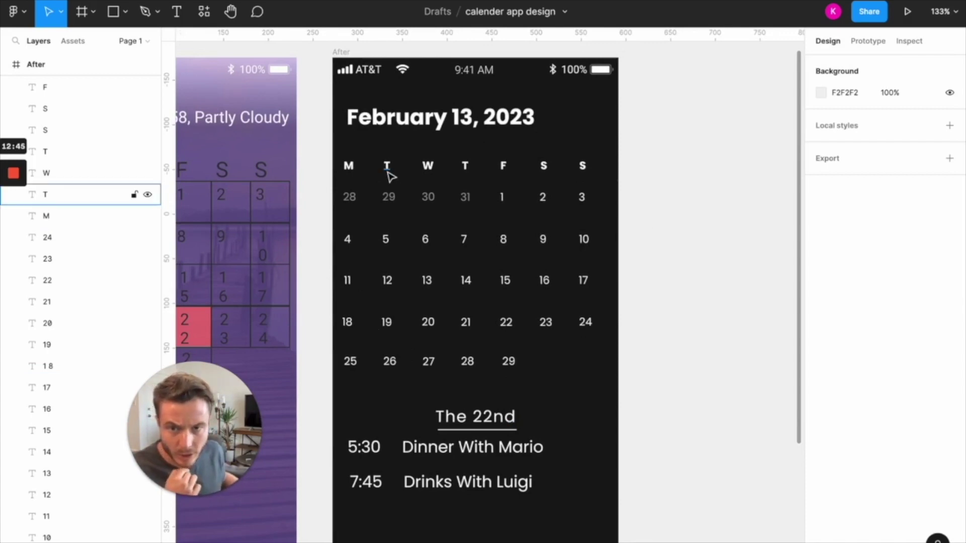
Step: Shift the weekday row and date grid slightly to the right
{"action": "left_click_drag", "start_coordinate": [333, 152], "coordinate": [665, 378]}
{"action": "left_click_drag", "start_coordinate": [396, 258], "coordinate": [399, 259]}
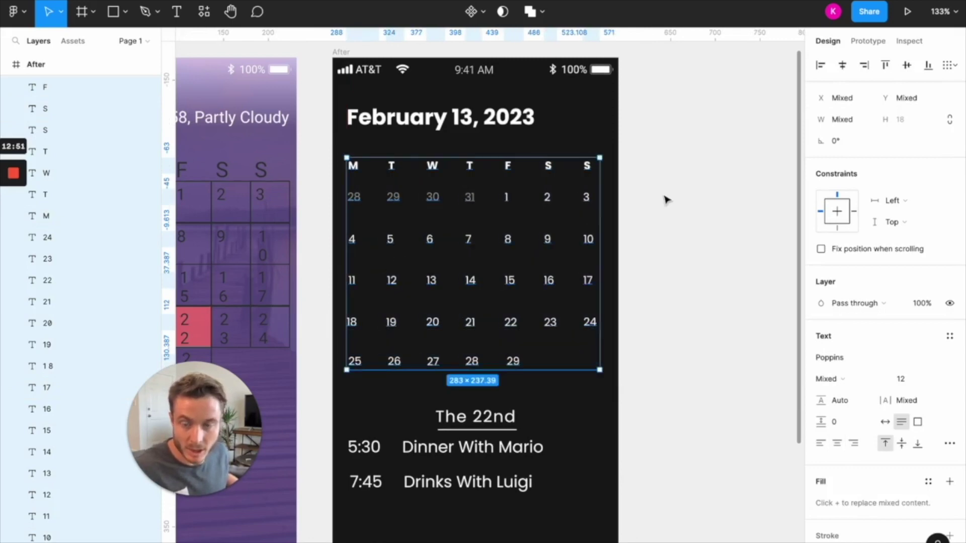
{"action": "left_click", "coordinate": [665, 200]}
{"action": "scroll", "coordinate": [489, 209], "scroll_direction": "up", "scroll_amount": 3}
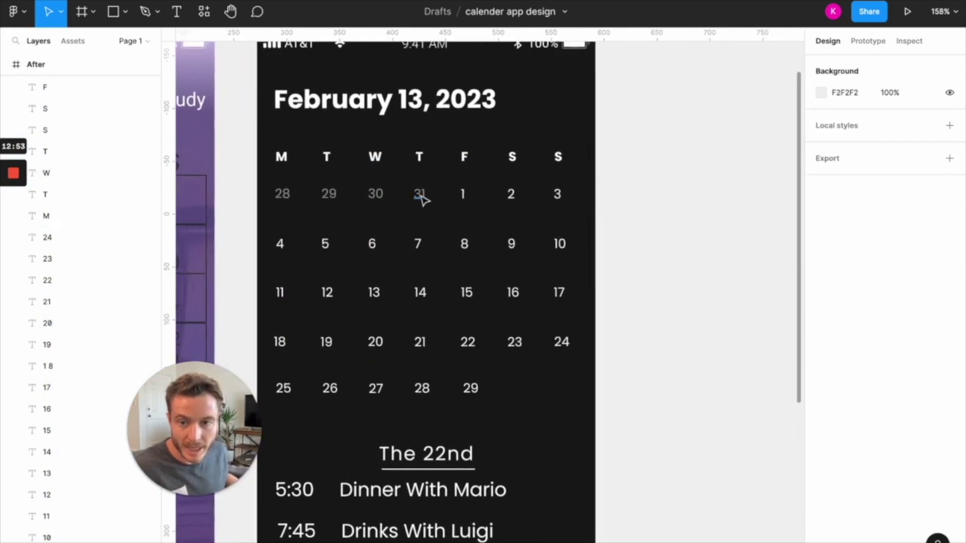
{"action": "scroll", "coordinate": [421, 200], "scroll_direction": "up", "scroll_amount": 3}
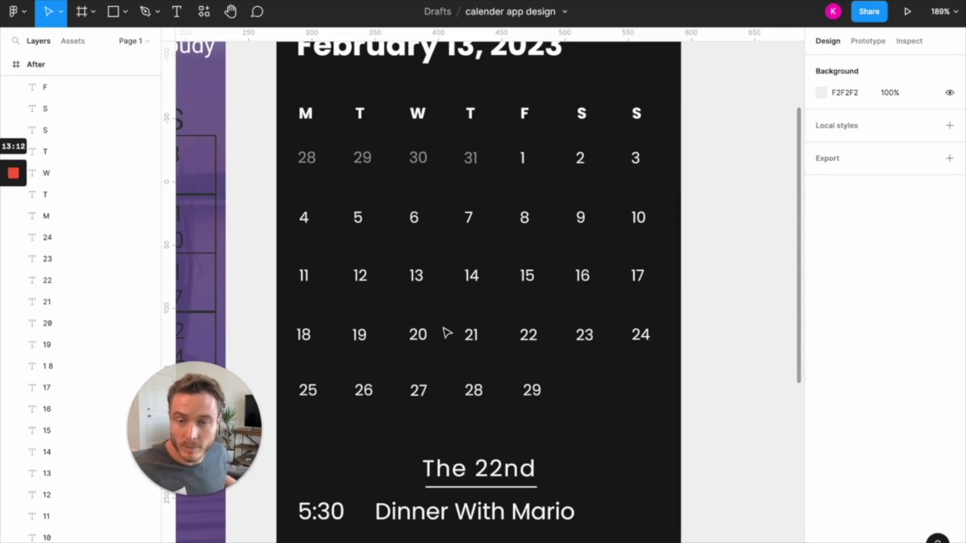
Step: Draw a tall grey D9D9D9 bar, 28 × 250, between the Monday and Tuesday columns
{"action": "key", "text": "r"}
{"action": "left_click_drag", "start_coordinate": [320, 92], "coordinate": [355, 412]}
{"action": "scroll", "coordinate": [320, 339], "scroll_direction": "up", "scroll_amount": 3}
{"action": "left_click_drag", "start_coordinate": [322, 350], "coordinate": [319, 352]}
Step: Copy the grey bar so one stands between each pair of weekday columns
{"action": "scroll", "coordinate": [310, 274], "scroll_direction": "up", "scroll_amount": 2}
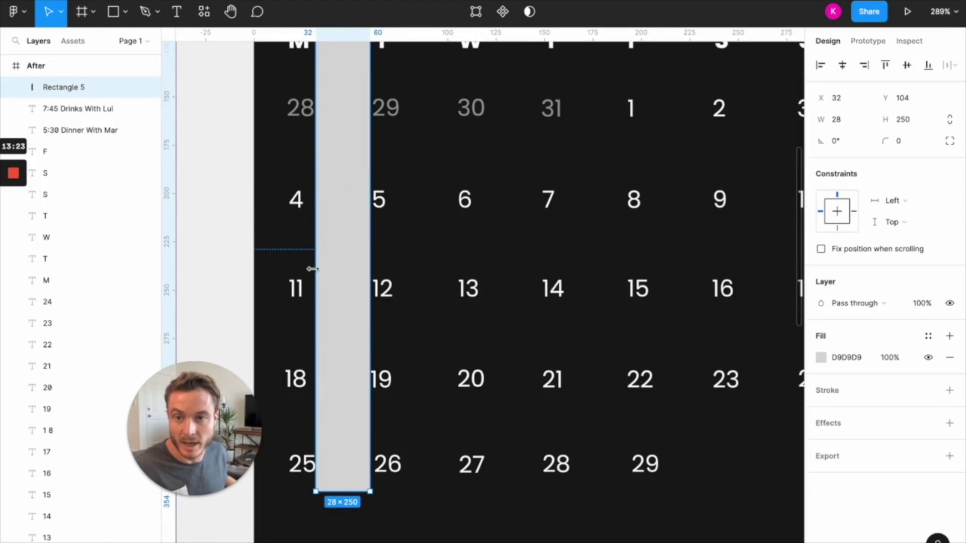
{"action": "scroll", "coordinate": [317, 103], "scroll_direction": "up", "scroll_amount": 2}
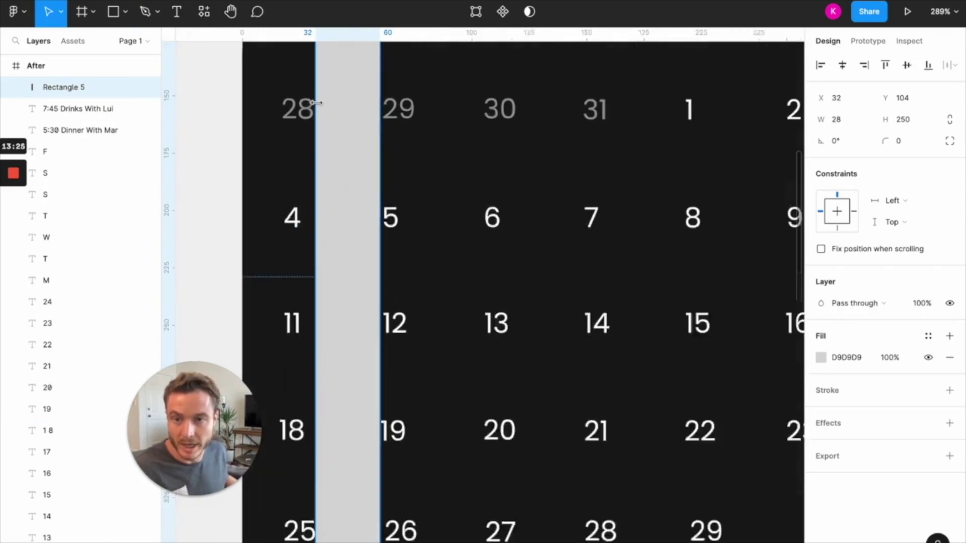
{"action": "scroll", "coordinate": [317, 102], "scroll_direction": "up", "scroll_amount": 1}
{"action": "scroll", "coordinate": [327, 143], "scroll_direction": "down", "scroll_amount": 5}
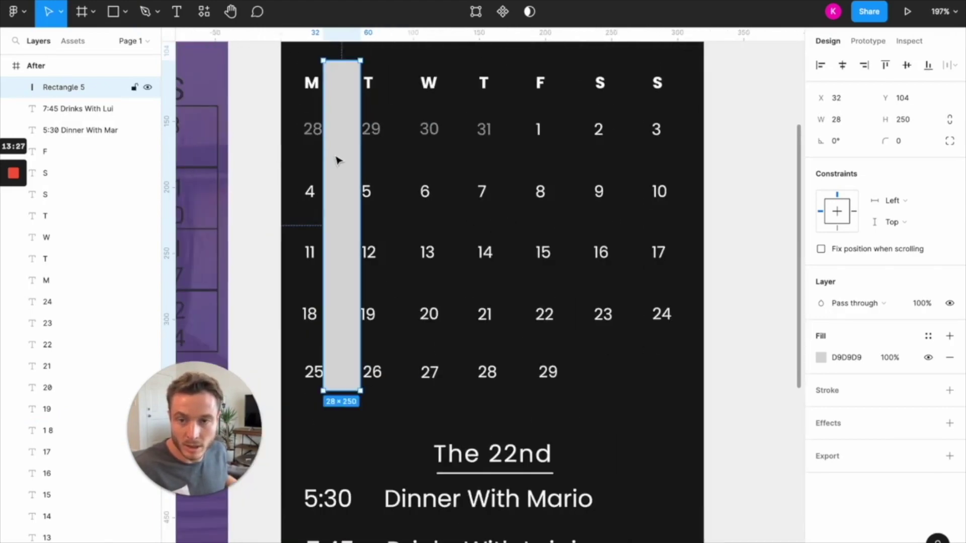
{"action": "key", "text": "ctrl+d"}
{"action": "left_click_drag", "start_coordinate": [338, 158], "coordinate": [393, 158]}
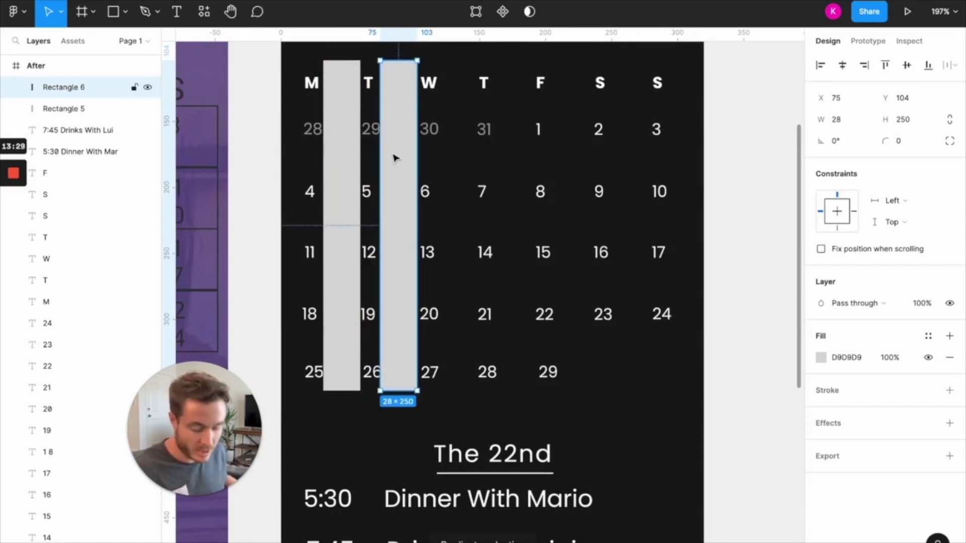
{"action": "key", "text": "ctrl+d"}
{"action": "key", "text": "ctrl+d"}
{"action": "key", "text": "ctrl+d"}
{"action": "key", "text": "ctrl+d"}
{"action": "key", "text": "ctrl+d"}
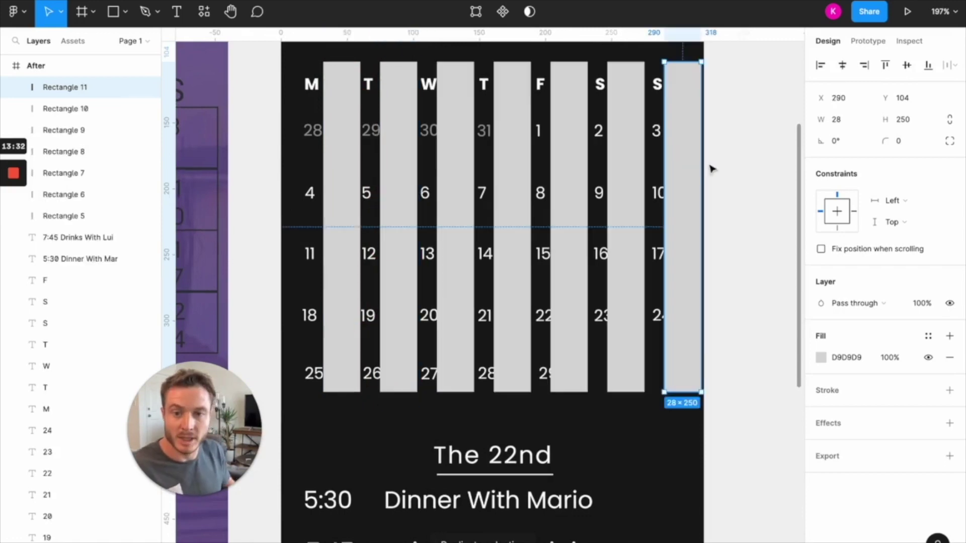
{"action": "key", "text": "Delete"}
Step: Add a vertical guide at the left edge of the Monday date column
{"action": "scroll", "coordinate": [679, 158], "scroll_direction": "up", "scroll_amount": 3}
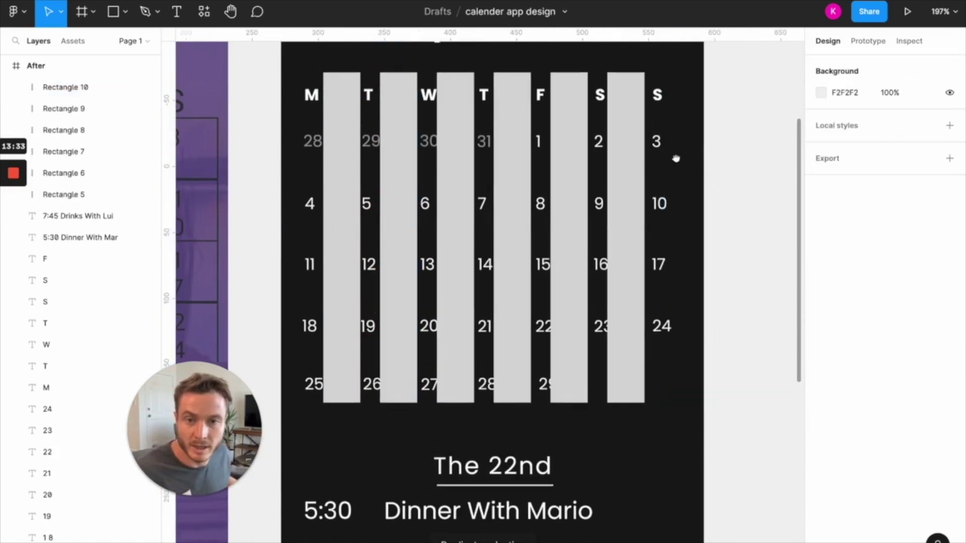
{"action": "scroll", "coordinate": [573, 173], "scroll_direction": "up", "scroll_amount": 2}
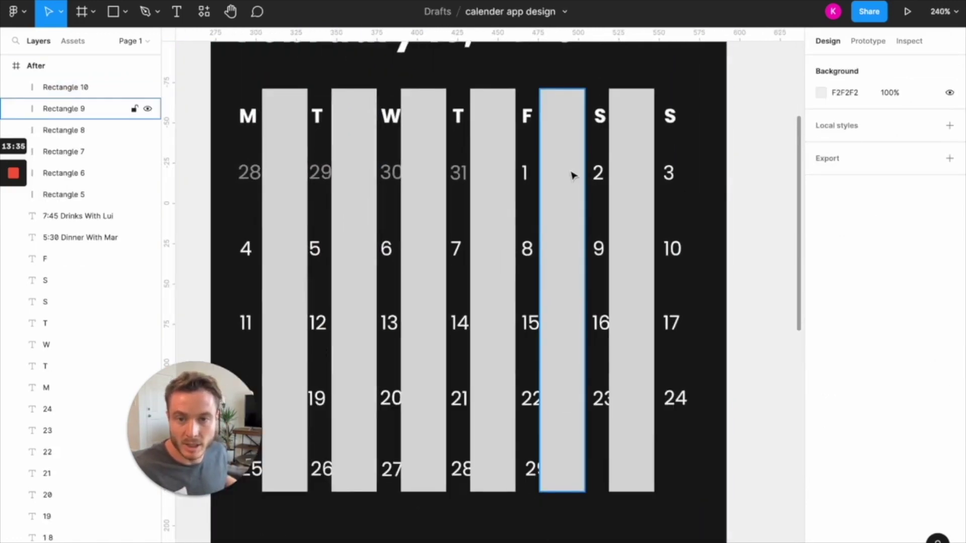
{"action": "left_click_drag", "start_coordinate": [572, 172], "coordinate": [621, 194]}
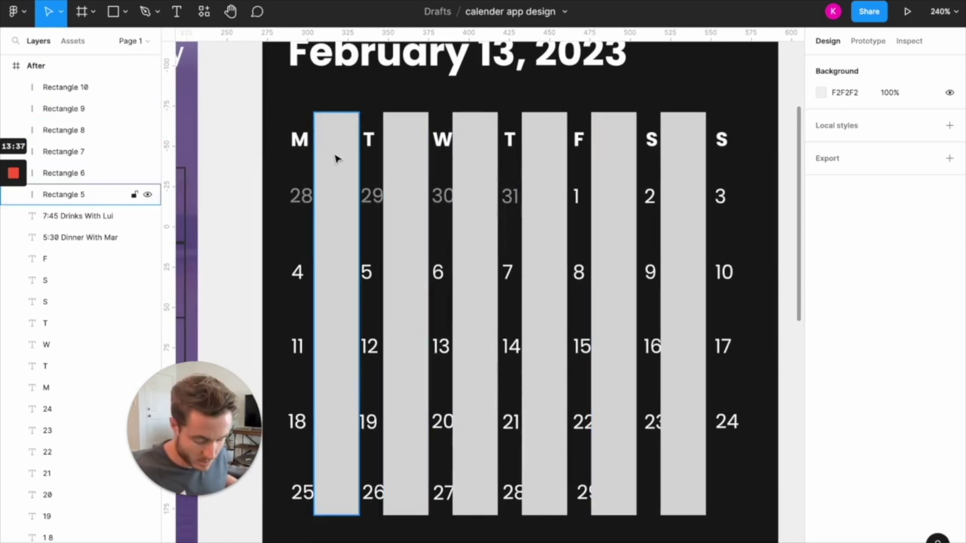
{"action": "scroll", "coordinate": [330, 157], "scroll_direction": "up", "scroll_amount": 4}
{"action": "left_click_drag", "start_coordinate": [322, 158], "coordinate": [372, 125]}
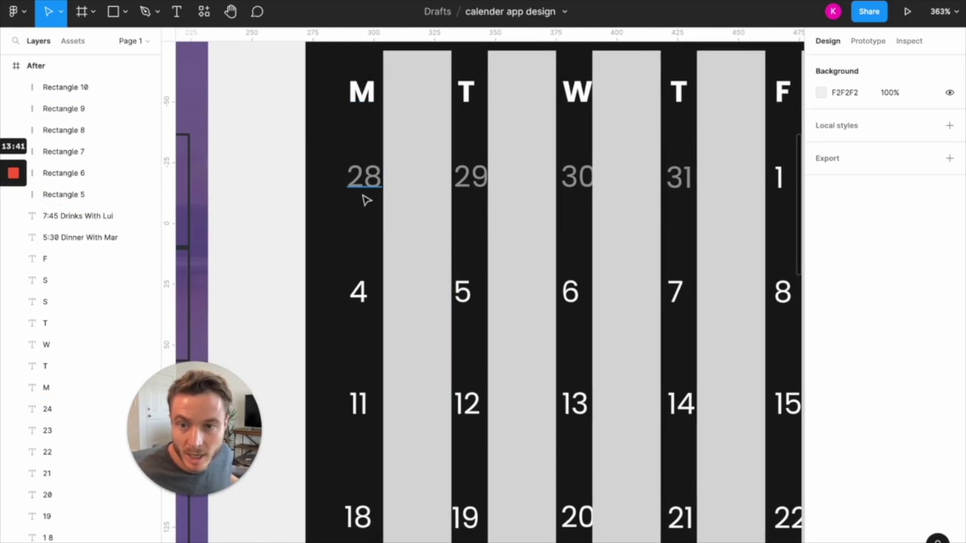
{"action": "left_click_drag", "start_coordinate": [166, 180], "coordinate": [364, 154]}
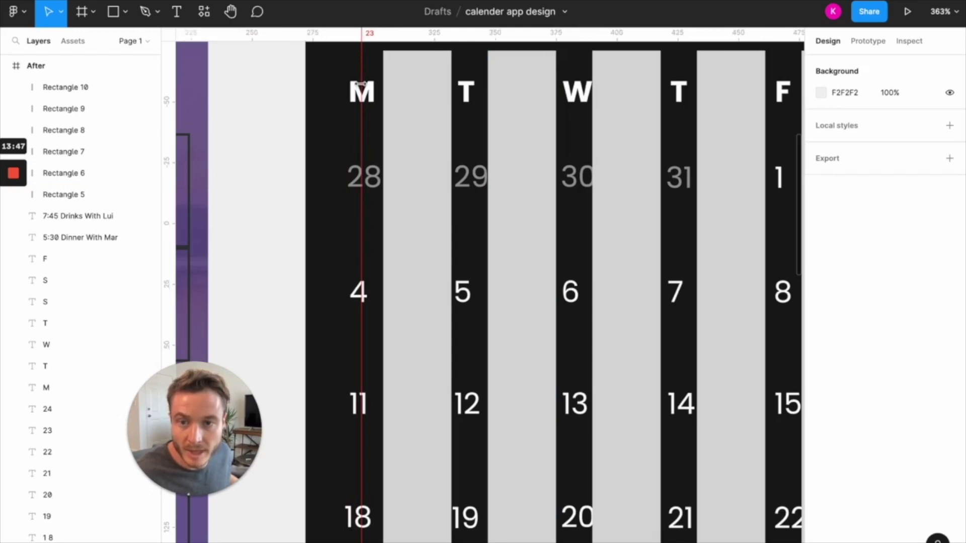
{"action": "scroll", "coordinate": [360, 92], "scroll_direction": "down", "scroll_amount": 3}
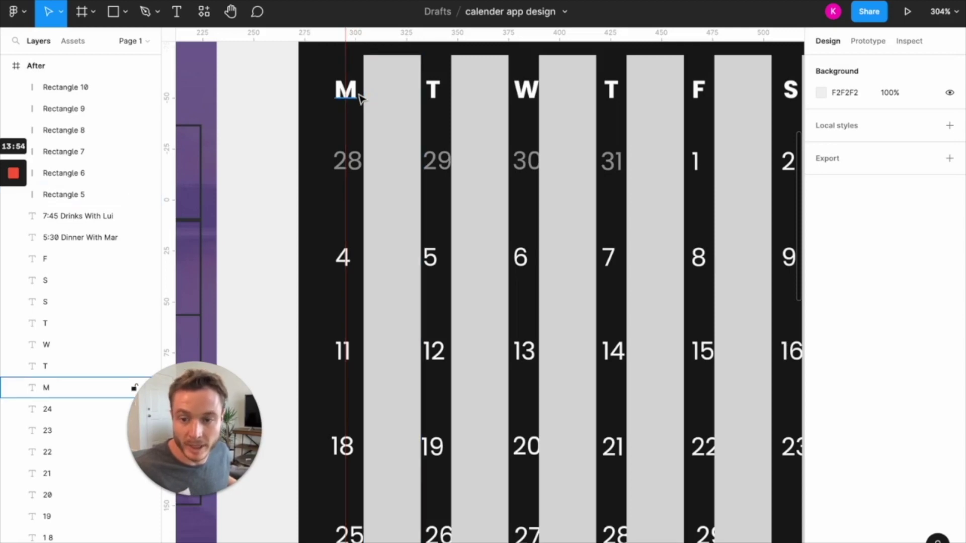
{"action": "scroll", "coordinate": [359, 98], "scroll_direction": "down", "scroll_amount": 3}
{"action": "scroll", "coordinate": [428, 154], "scroll_direction": "right", "scroll_amount": 2}
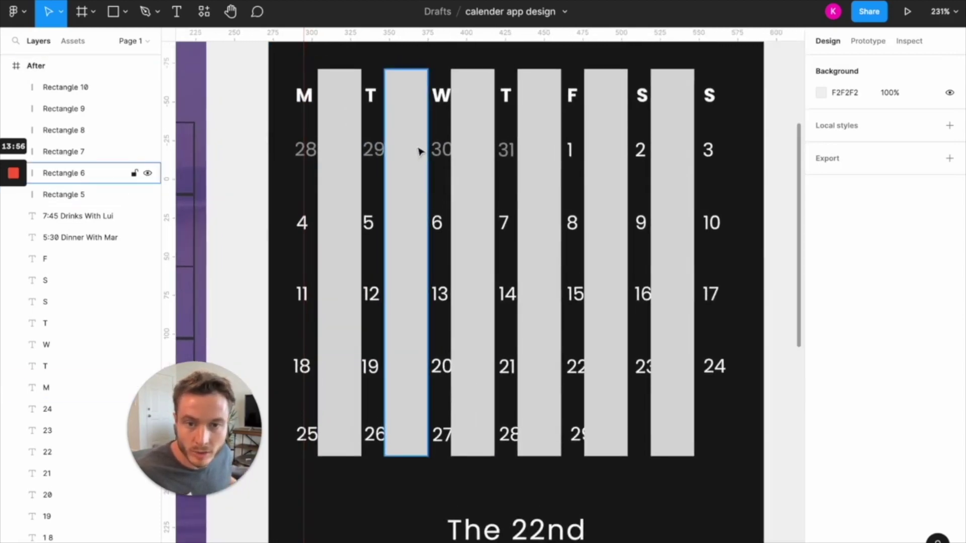
{"action": "scroll", "coordinate": [419, 149], "scroll_direction": "left", "scroll_amount": 1}
{"action": "scroll", "coordinate": [329, 161], "scroll_direction": "up", "scroll_amount": 3}
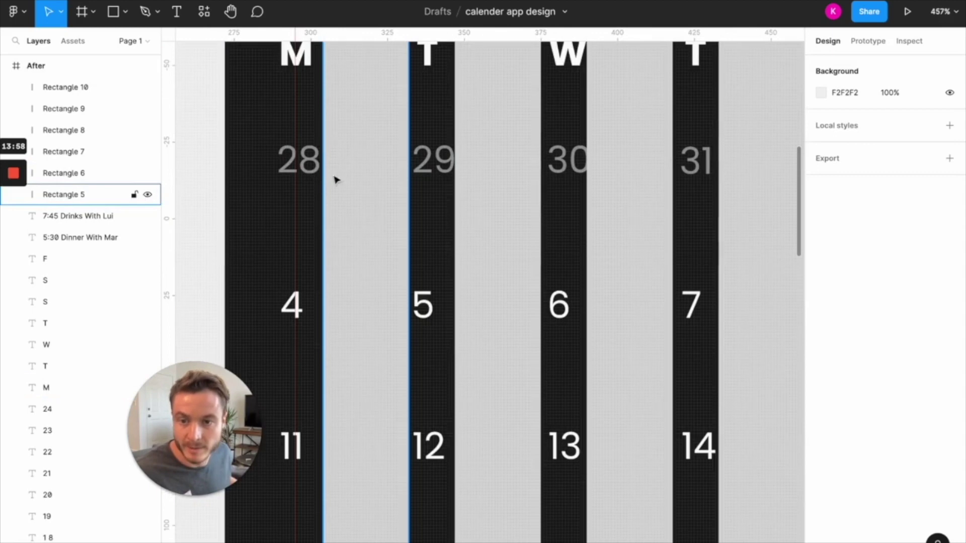
{"action": "left_click", "coordinate": [291, 305]}
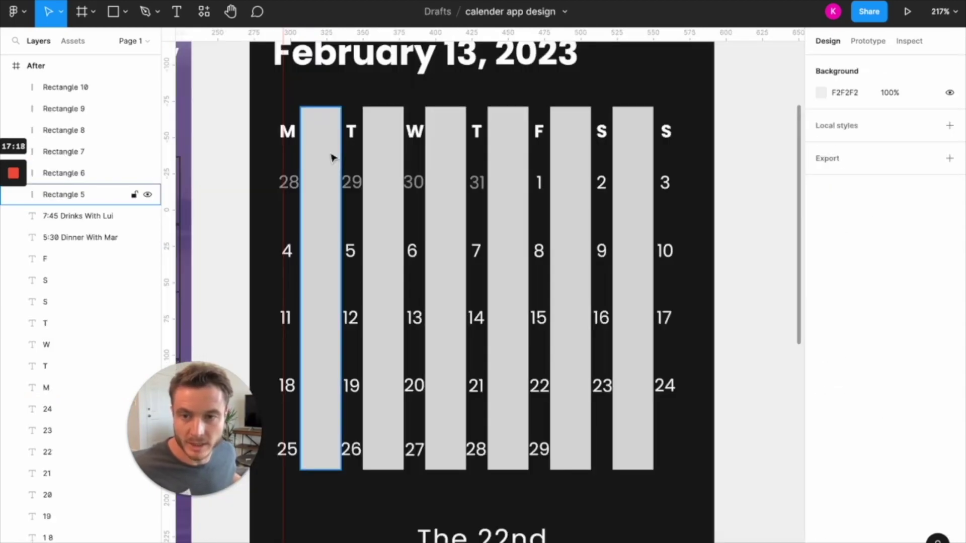
Step: Delete the six grey column rectangles from the calendar
{"action": "left_click", "coordinate": [636, 179]}
{"action": "left_click", "coordinate": [578, 194], "text": "shift"}
{"action": "left_click", "coordinate": [508, 194], "text": "shift"}
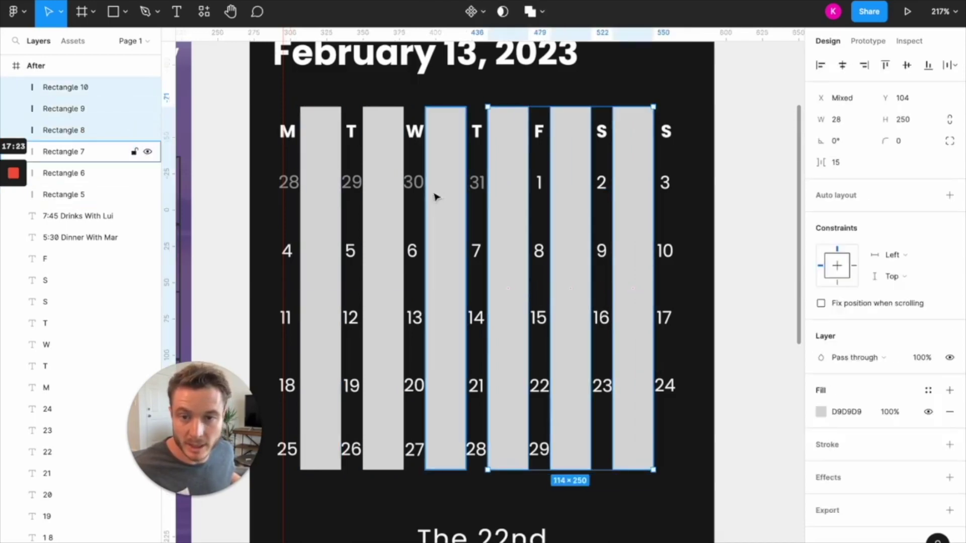
{"action": "left_click", "coordinate": [445, 194], "text": "shift"}
{"action": "left_click", "coordinate": [387, 195], "text": "shift"}
{"action": "left_click", "coordinate": [317, 192], "text": "shift"}
{"action": "key", "text": "Delete"}
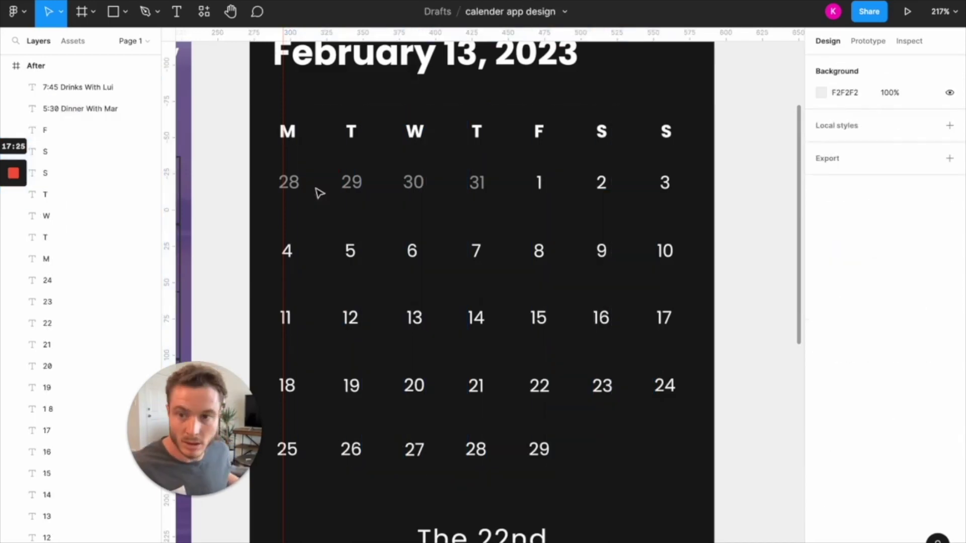
Step: Move the date heading so it lines up with the Monday column guide
{"action": "scroll", "coordinate": [308, 137], "scroll_direction": "up", "scroll_amount": 2}
{"action": "left_click", "coordinate": [317, 122]}
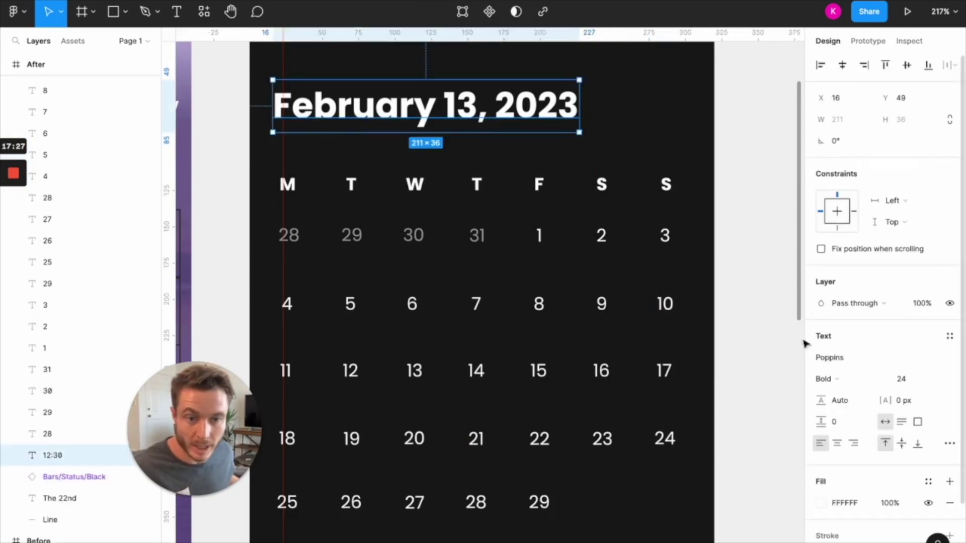
{"action": "left_click_drag", "start_coordinate": [306, 109], "coordinate": [314, 112]}
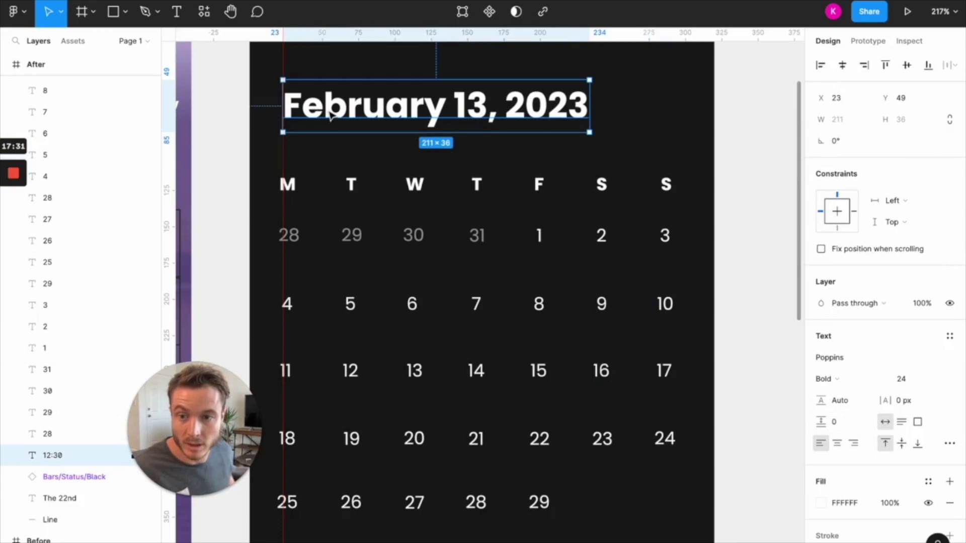
{"action": "key", "text": "Left"}
{"action": "key", "text": "Left"}
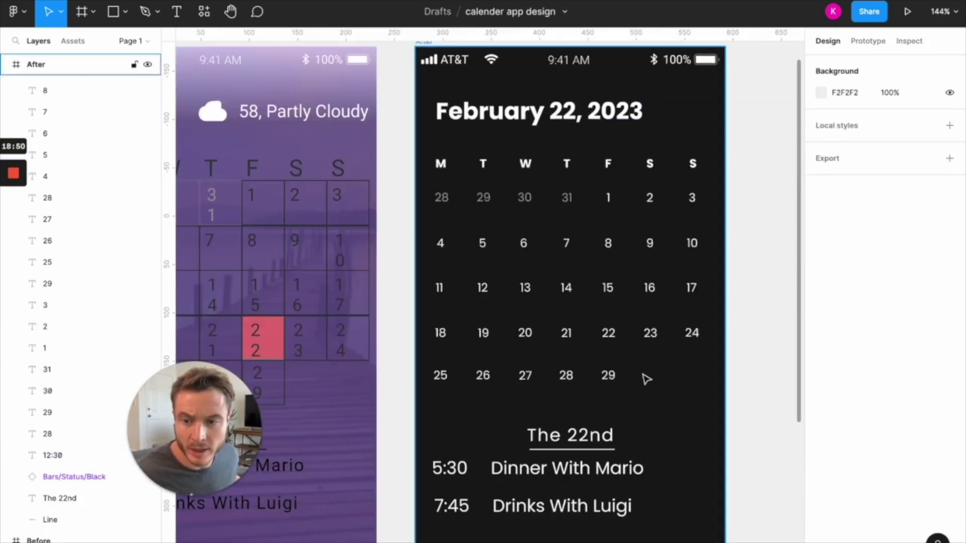
{"action": "scroll", "coordinate": [643, 380], "scroll_direction": "up", "scroll_amount": 3}
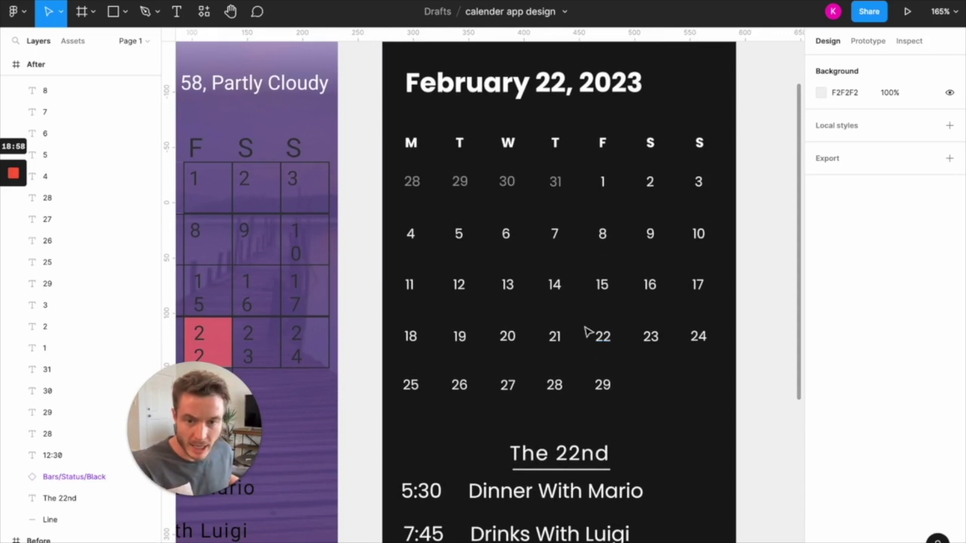
Step: Draw a circle over the date 22 with the Ellipse tool (O)
{"action": "key", "text": "o"}
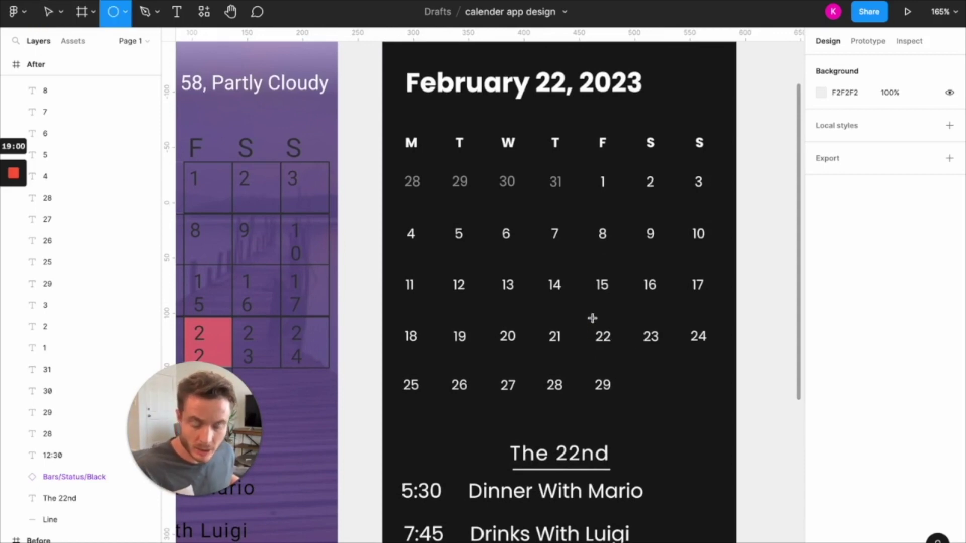
{"action": "left_click_drag", "start_coordinate": [590, 318], "coordinate": [627, 357]}
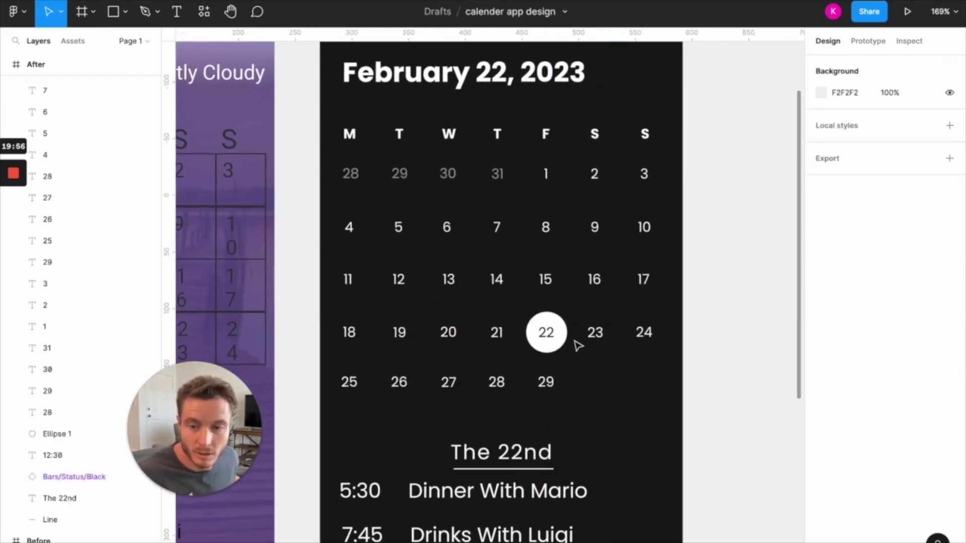
{"action": "scroll", "coordinate": [577, 342], "scroll_direction": "up", "scroll_amount": 2}
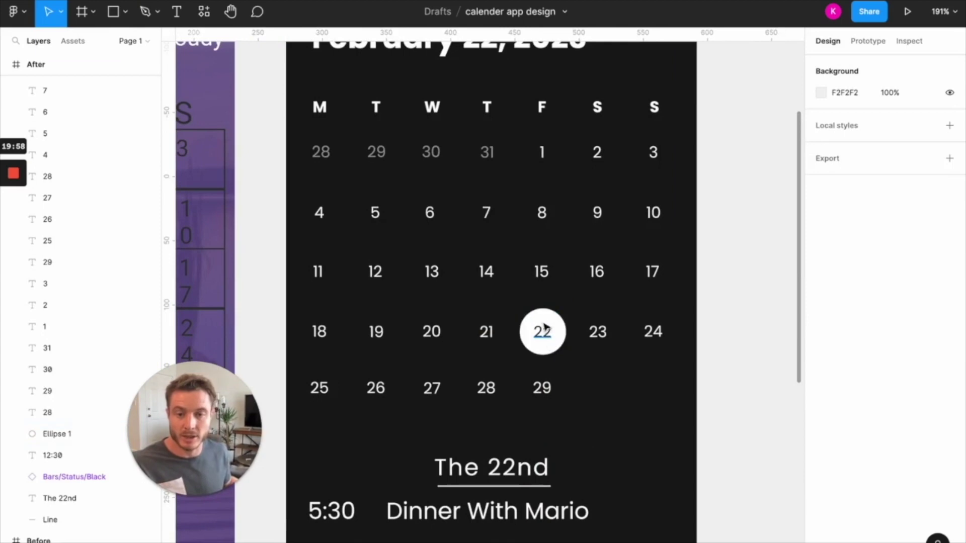
{"action": "scroll", "coordinate": [538, 377], "scroll_direction": "down", "scroll_amount": 2}
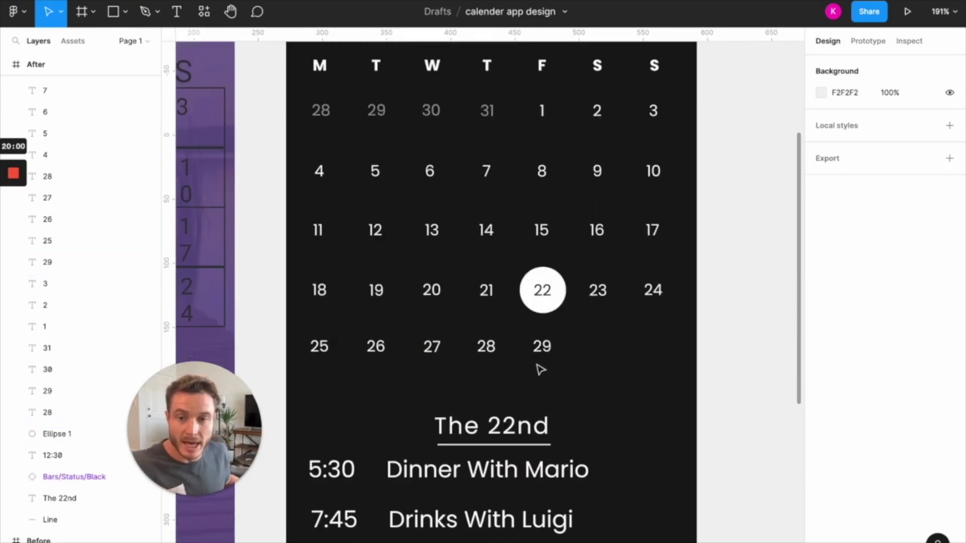
{"action": "scroll", "coordinate": [546, 366], "scroll_direction": "down", "scroll_amount": 3}
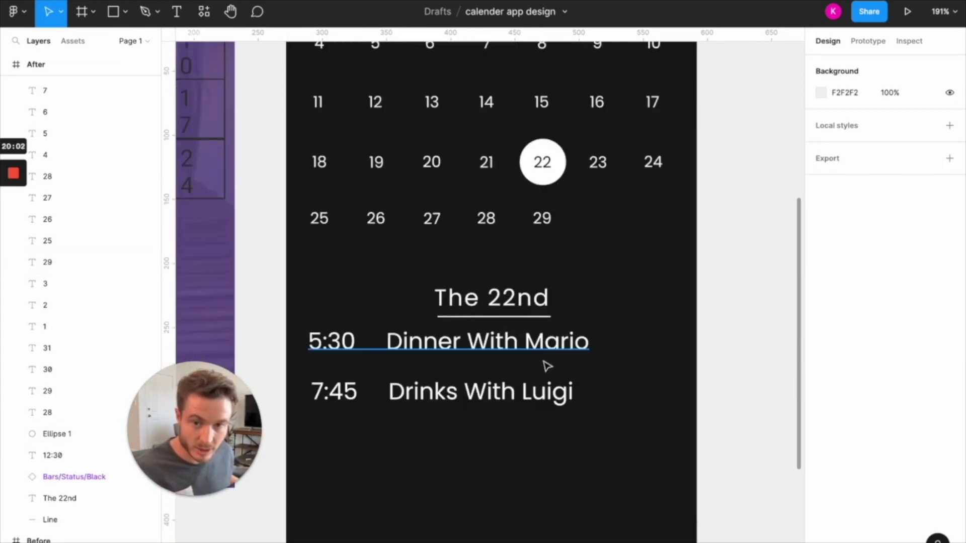
{"action": "scroll", "coordinate": [548, 362], "scroll_direction": "down", "scroll_amount": 2}
{"action": "scroll", "coordinate": [523, 339], "scroll_direction": "up", "scroll_amount": 1}
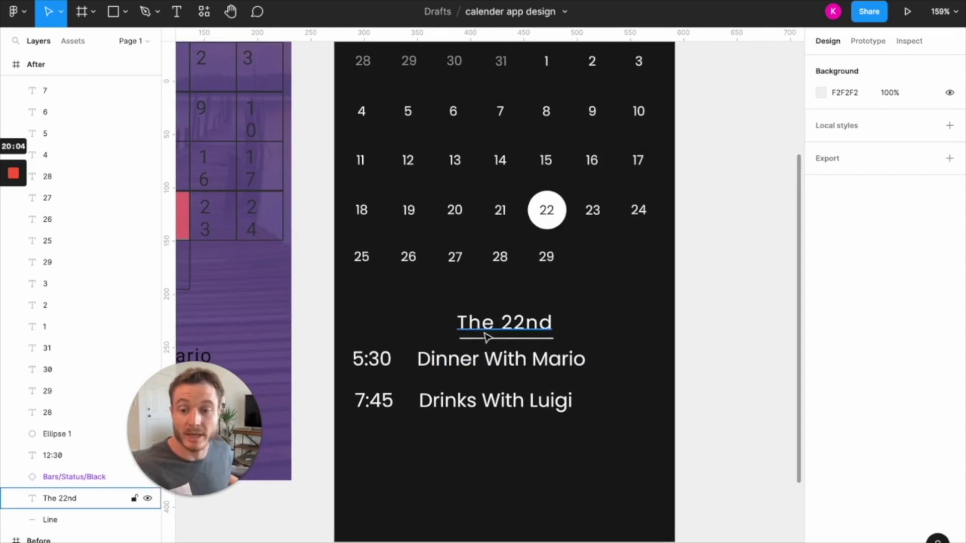
{"action": "scroll", "coordinate": [541, 347], "scroll_direction": "up", "scroll_amount": 1}
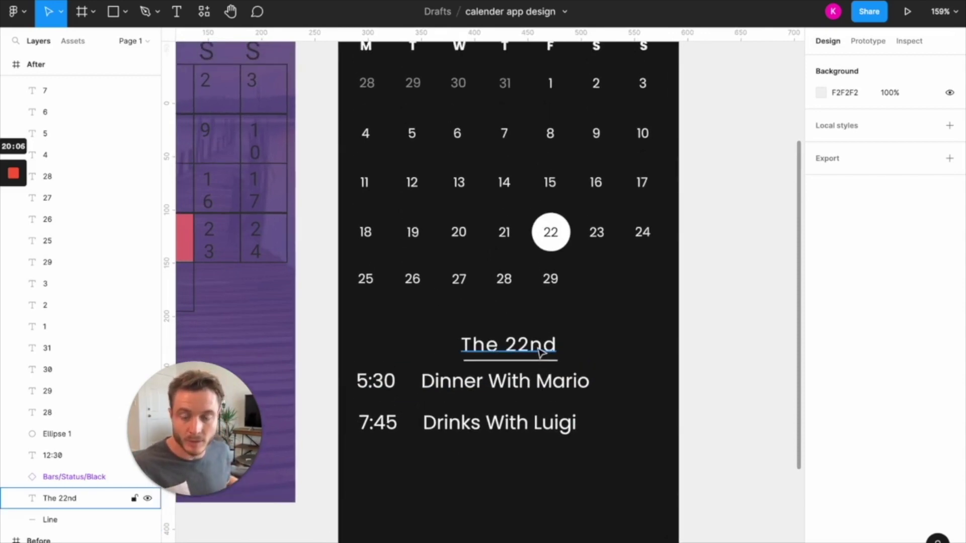
{"action": "scroll", "coordinate": [503, 324], "scroll_direction": "left", "scroll_amount": 1}
{"action": "scroll", "coordinate": [517, 334], "scroll_direction": "up", "scroll_amount": 2}
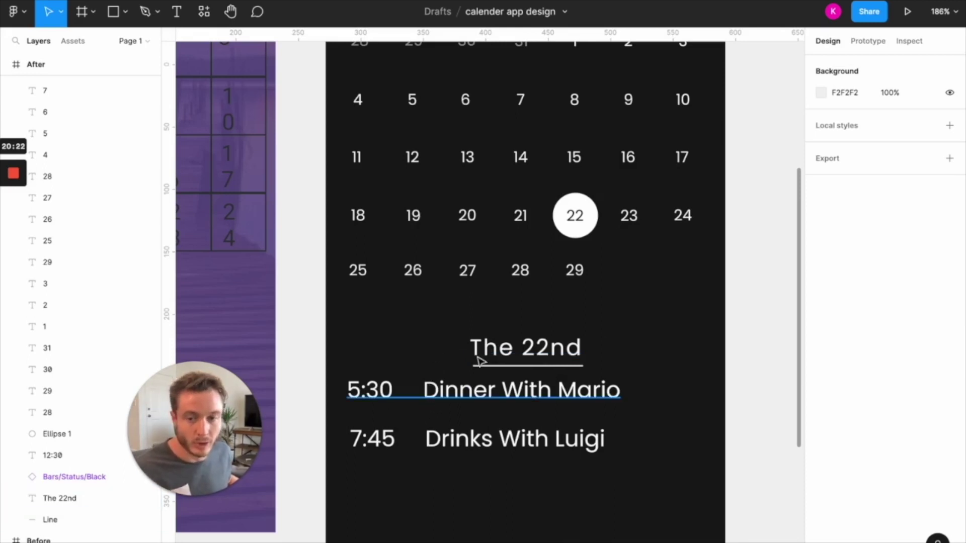
Step: Align 'The 22nd' and its underline left above 5:30, and lower both events slightly
{"action": "left_click_drag", "start_coordinate": [470, 327], "coordinate": [556, 369]}
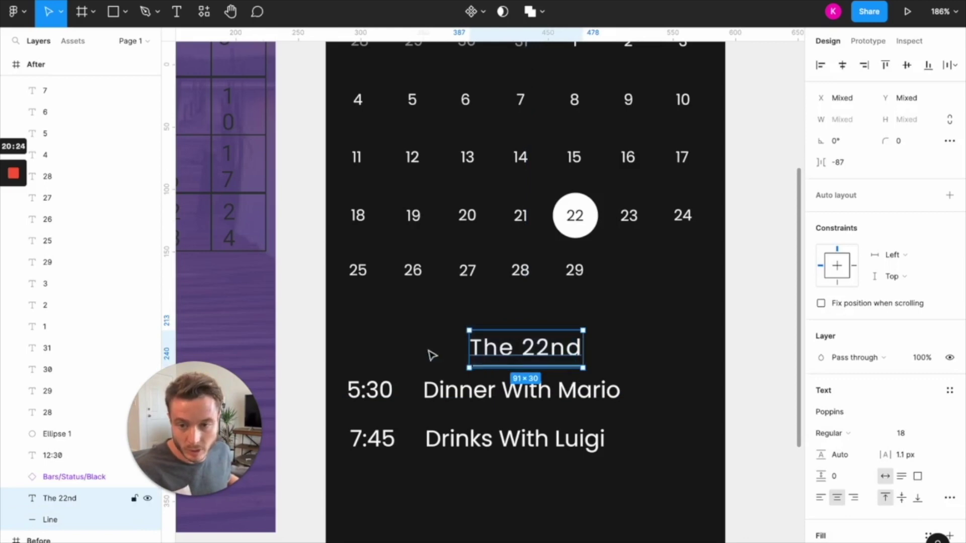
{"action": "left_click_drag", "start_coordinate": [465, 333], "coordinate": [341, 333]}
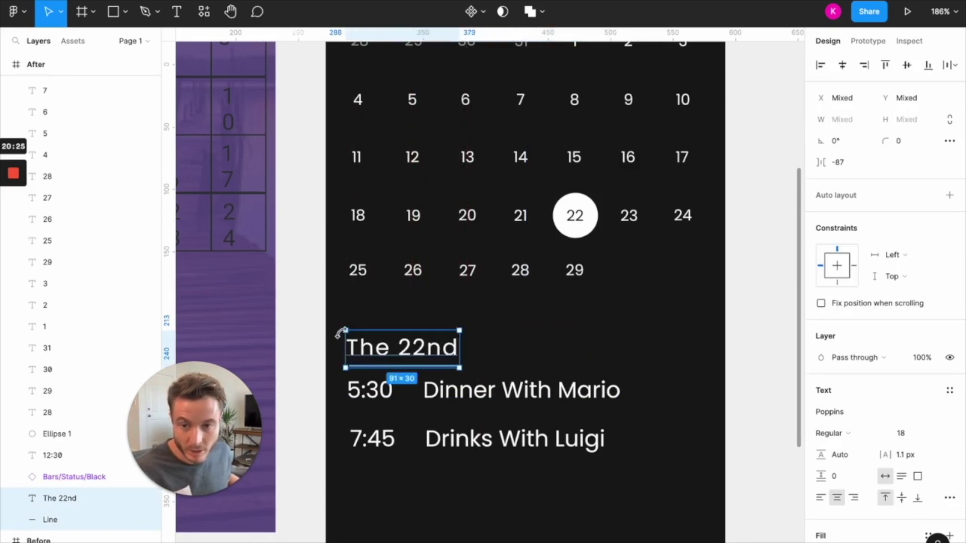
{"action": "left_click", "coordinate": [341, 390]}
{"action": "left_click_drag", "start_coordinate": [340, 391], "coordinate": [433, 443]}
{"action": "left_click_drag", "start_coordinate": [428, 405], "coordinate": [433, 420]}
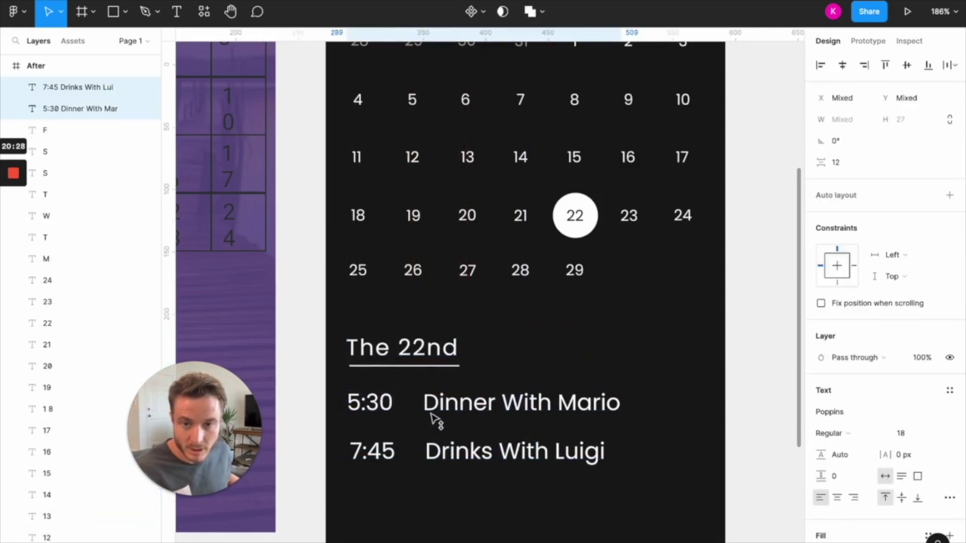
{"action": "left_click", "coordinate": [463, 318]}
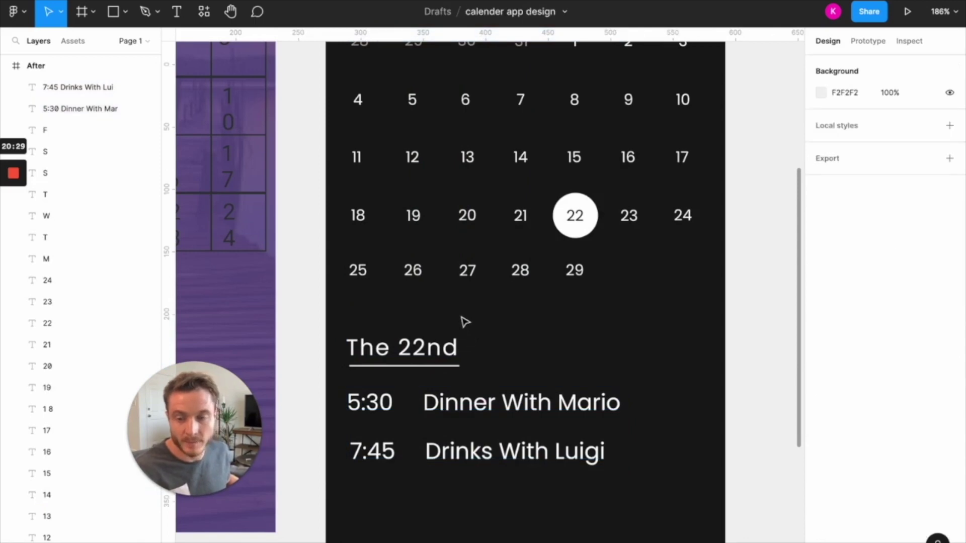
Step: Give the heading 0 letter spacing and left alignment, and line it up with the 25 column
{"action": "double_click", "coordinate": [416, 346]}
{"action": "left_click", "coordinate": [902, 400]}
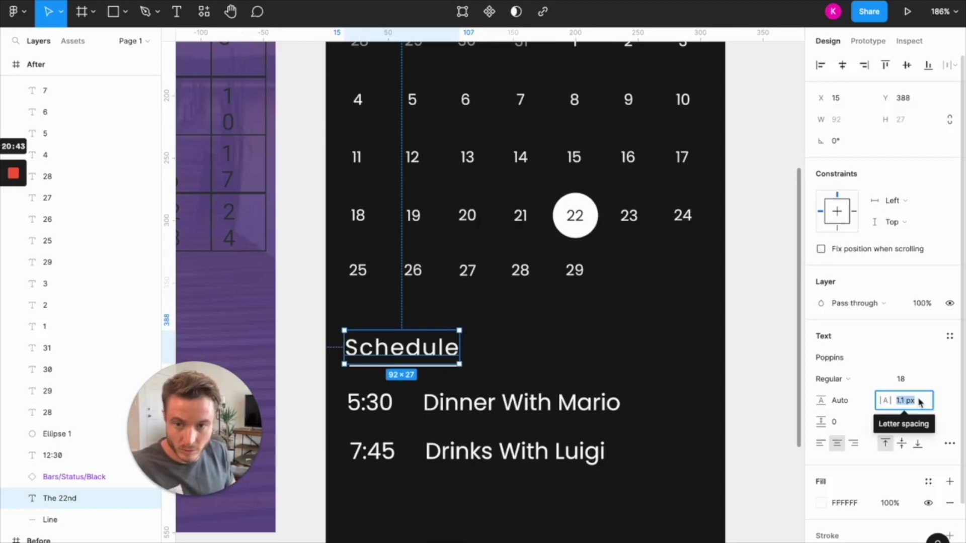
{"action": "type", "text": "0"}
{"action": "key", "text": "Return"}
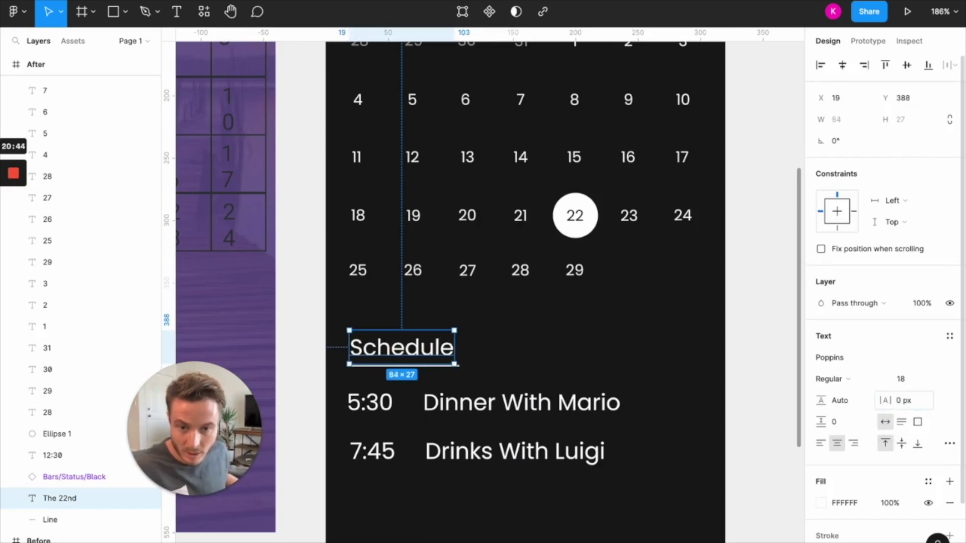
{"action": "left_click", "coordinate": [820, 443]}
{"action": "left_click_drag", "start_coordinate": [368, 359], "coordinate": [365, 359]}
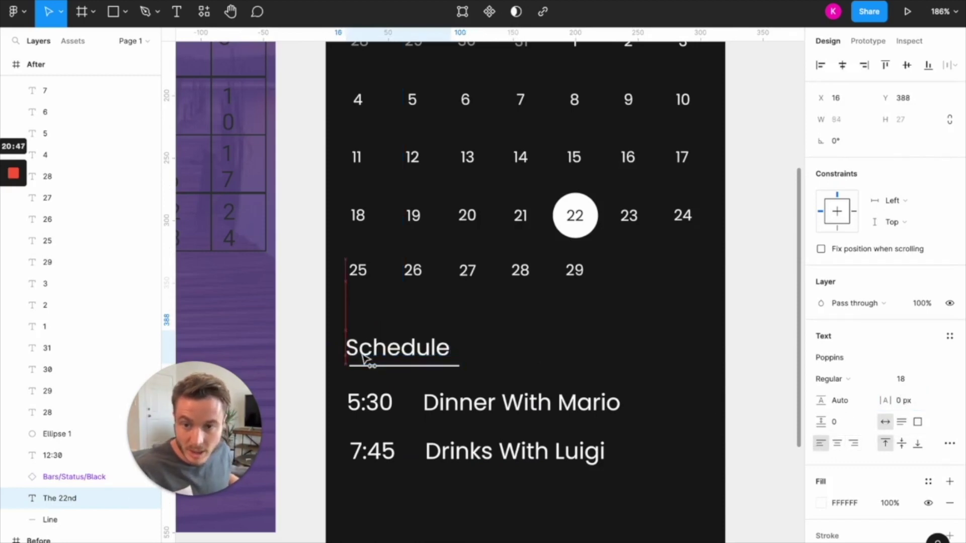
{"action": "left_click", "coordinate": [460, 355]}
Step: Delete the underline beneath the Schedule heading
{"action": "scroll", "coordinate": [463, 356], "scroll_direction": "up", "scroll_amount": 1}
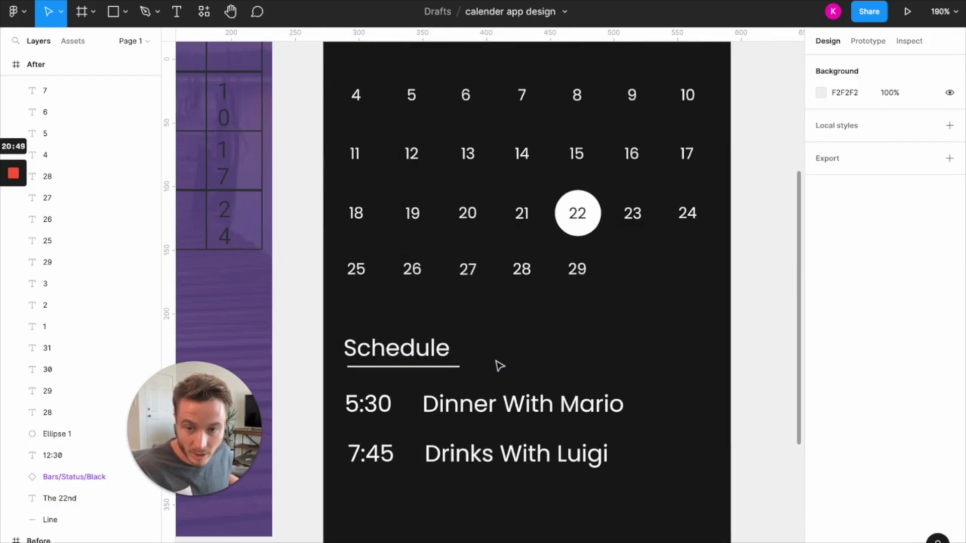
{"action": "left_click", "coordinate": [442, 347]}
{"action": "left_click", "coordinate": [459, 367]}
{"action": "scroll", "coordinate": [462, 367], "scroll_direction": "up", "scroll_amount": 3}
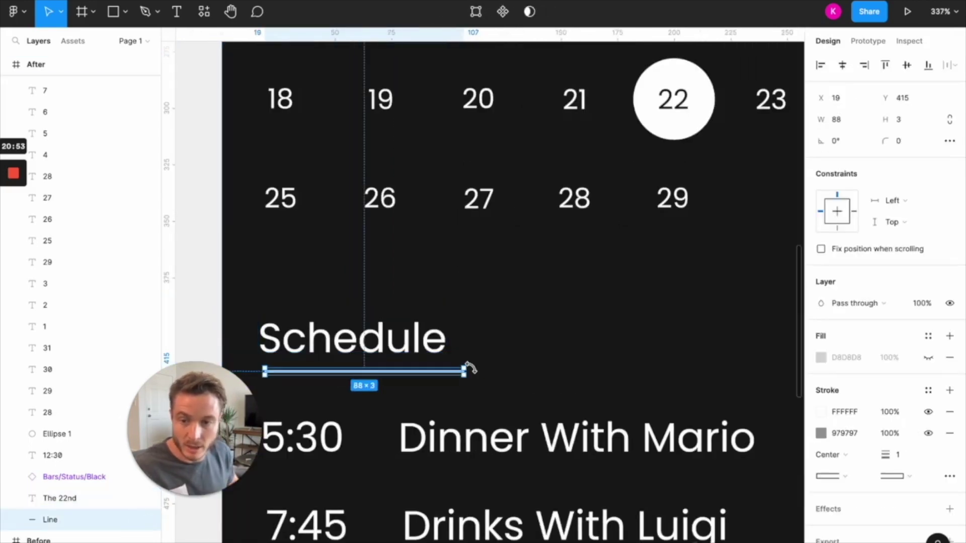
{"action": "key", "text": "Delete"}
{"action": "scroll", "coordinate": [510, 326], "scroll_direction": "down", "scroll_amount": 3}
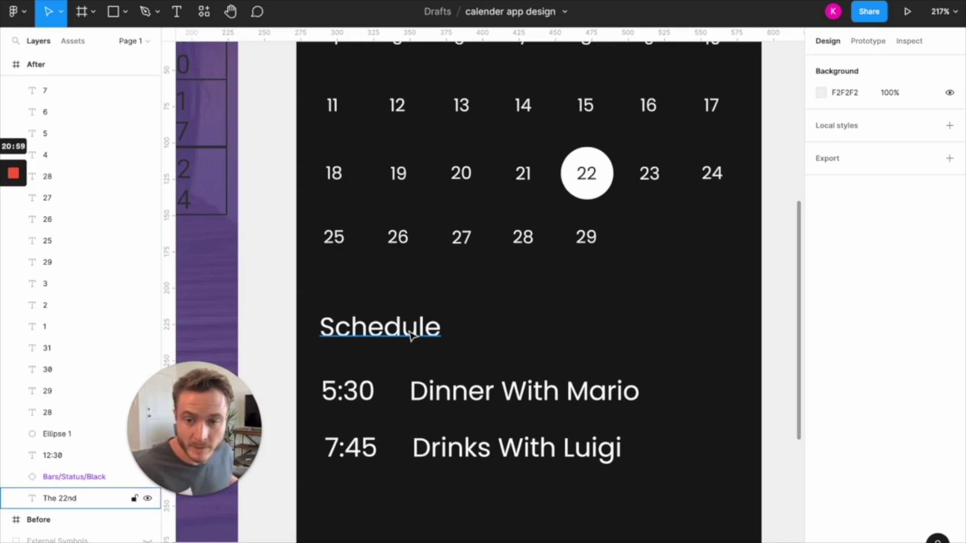
Step: Set the Schedule heading to font size 12 and move it slightly lower
{"action": "left_click", "coordinate": [432, 329]}
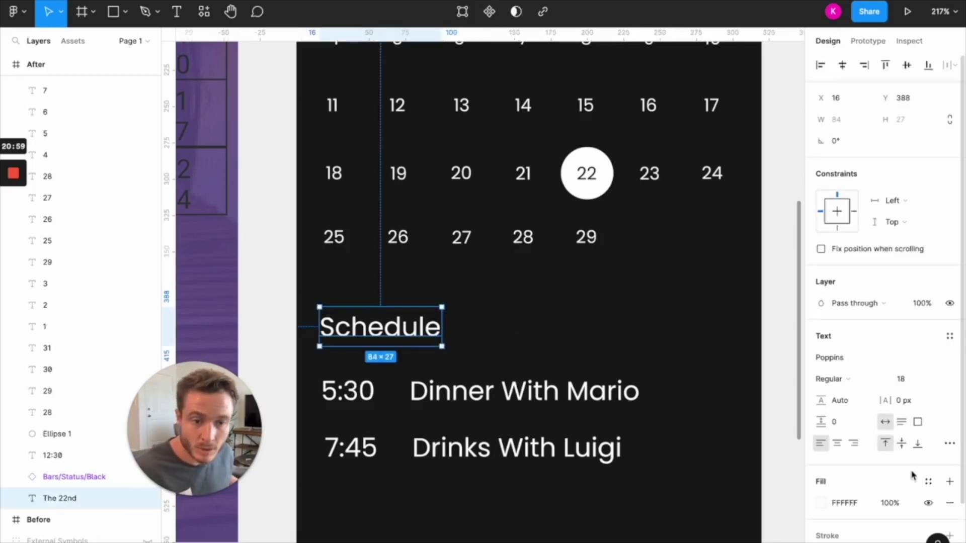
{"action": "left_click", "coordinate": [917, 389]}
{"action": "type", "text": "12"}
{"action": "key", "text": "Return"}
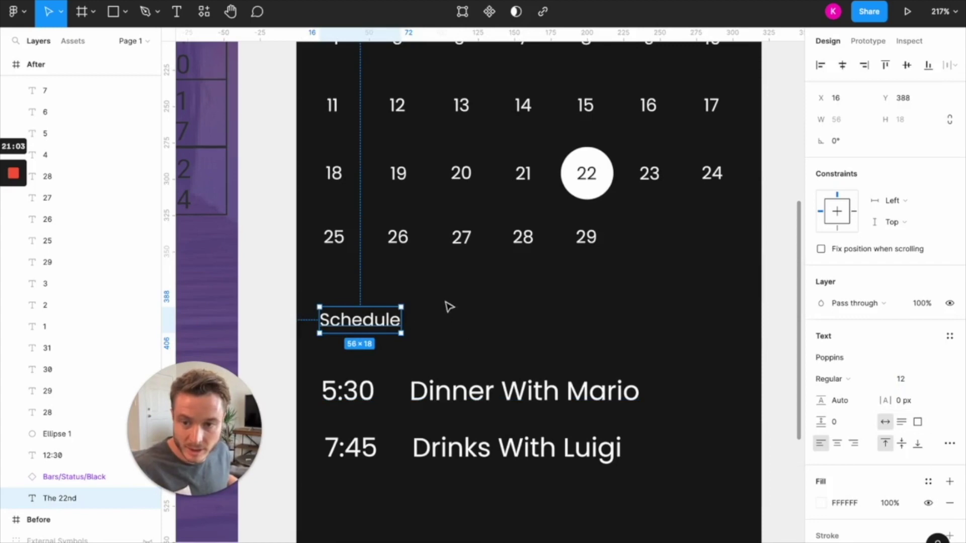
{"action": "scroll", "coordinate": [357, 332], "scroll_direction": "up", "scroll_amount": 2}
{"action": "left_click_drag", "start_coordinate": [336, 321], "coordinate": [336, 337]}
{"action": "left_click", "coordinate": [349, 297]}
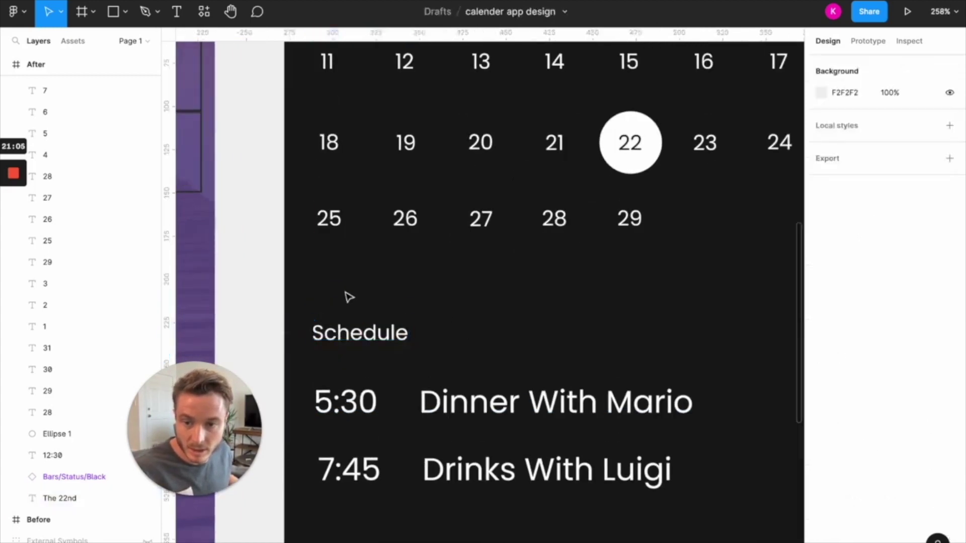
{"action": "scroll", "coordinate": [352, 298], "scroll_direction": "down", "scroll_amount": 1}
{"action": "scroll", "coordinate": [393, 272], "scroll_direction": "down", "scroll_amount": 2}
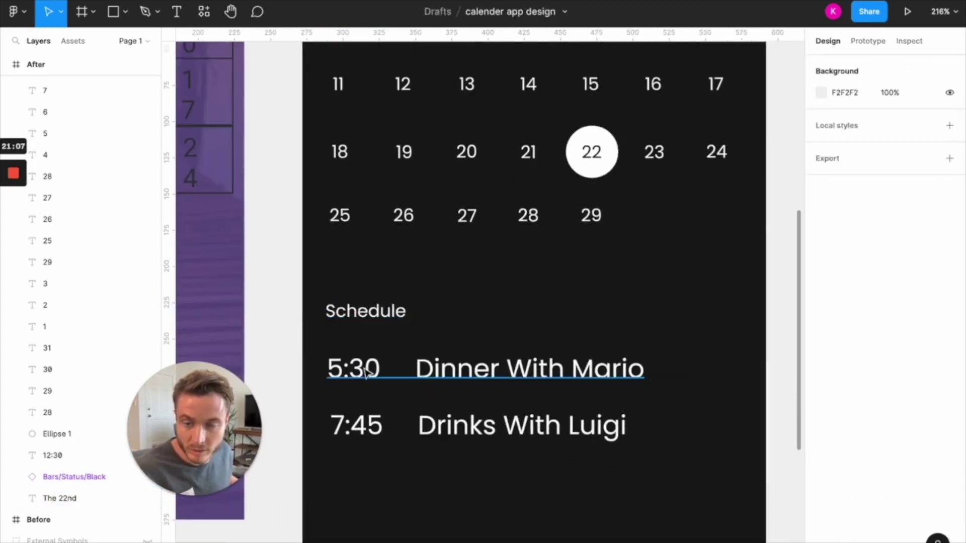
Step: Duplicate the dinner line and form bold event titles over '5:30 - 6:30' and '7:00 - 7:30'
{"action": "left_click", "coordinate": [400, 363]}
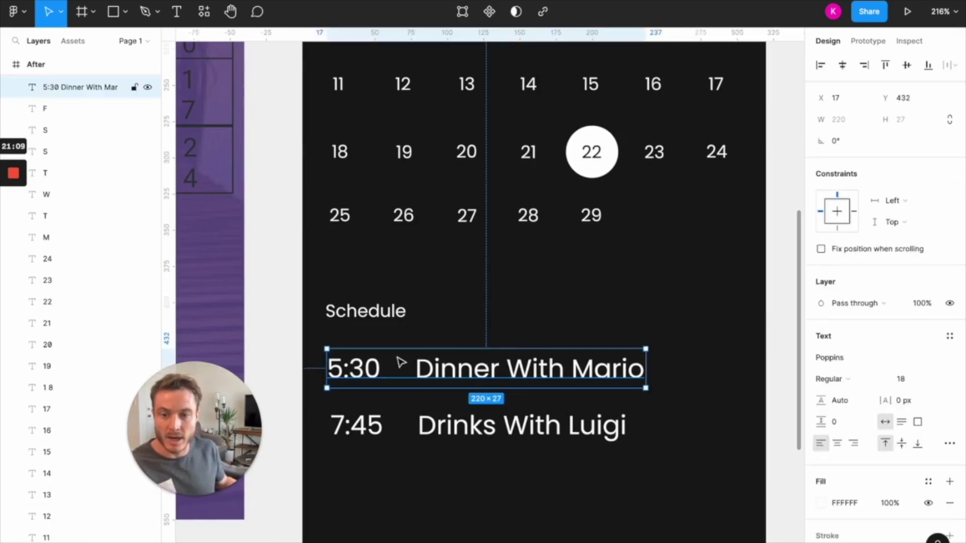
{"action": "left_click", "coordinate": [533, 344]}
{"action": "scroll", "coordinate": [443, 337], "scroll_direction": "right", "scroll_amount": 1}
{"action": "scroll", "coordinate": [443, 337], "scroll_direction": "down", "scroll_amount": 1}
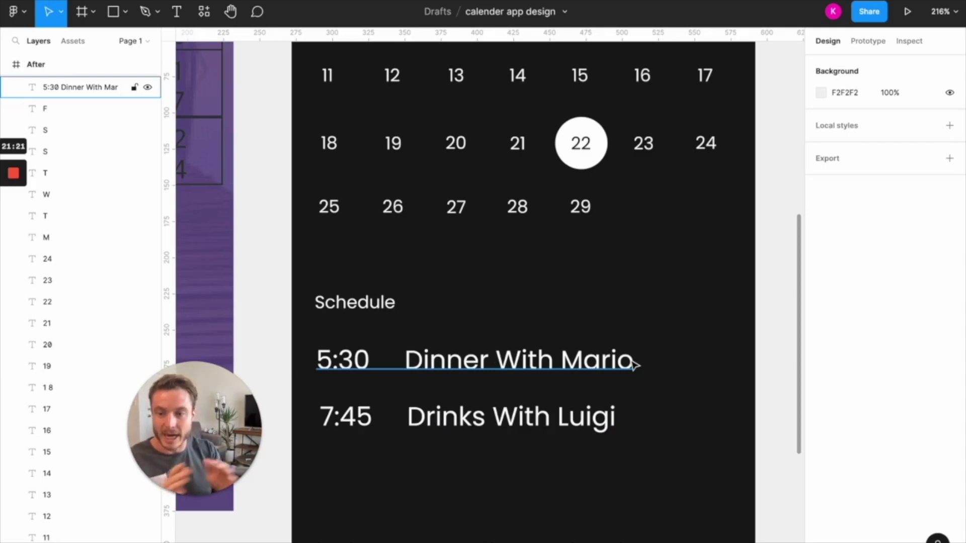
{"action": "left_click", "coordinate": [408, 370]}
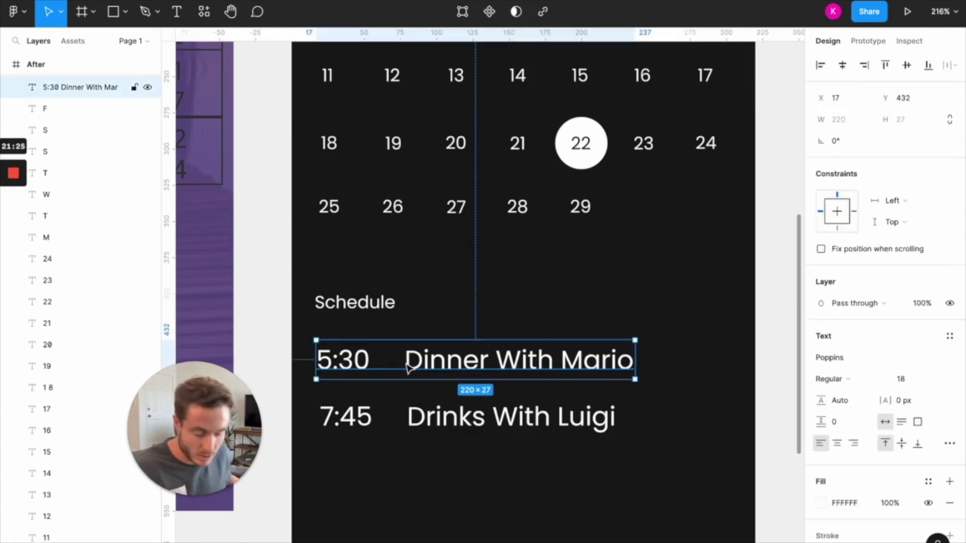
{"action": "left_click_drag", "start_coordinate": [408, 369], "coordinate": [408, 397]}
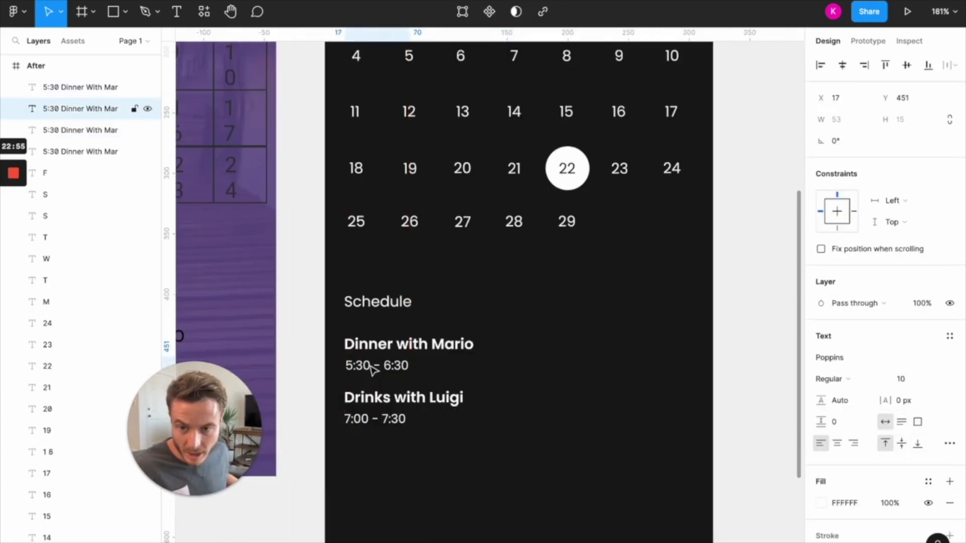
{"action": "left_click", "coordinate": [373, 366]}
{"action": "left_click", "coordinate": [369, 422]}
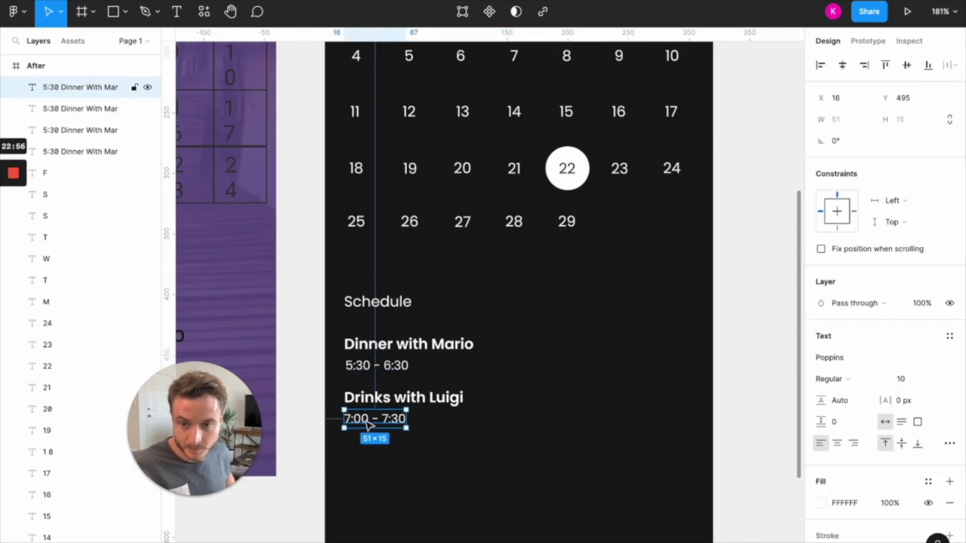
{"action": "left_click", "coordinate": [537, 309]}
{"action": "scroll", "coordinate": [503, 301], "scroll_direction": "down", "scroll_amount": 3}
{"action": "scroll", "coordinate": [483, 302], "scroll_direction": "up", "scroll_amount": 5}
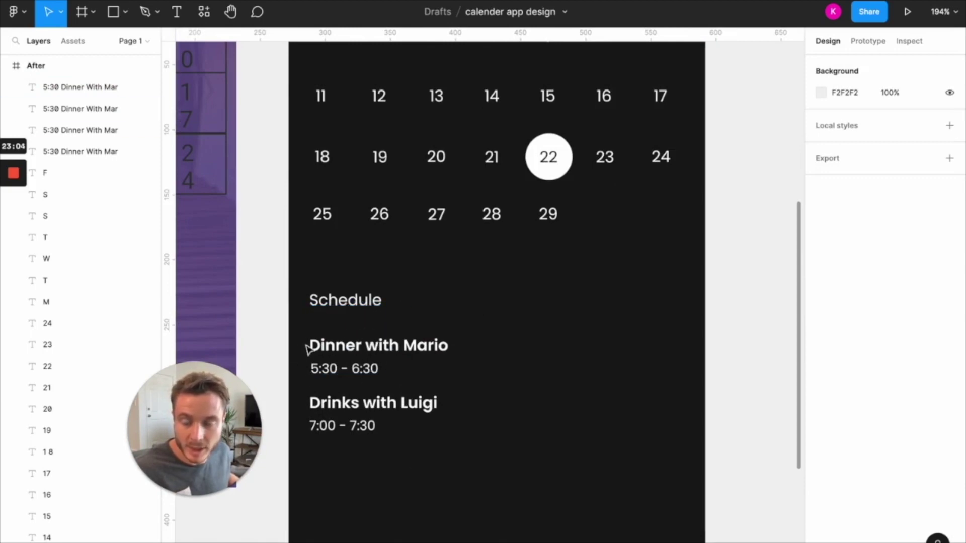
Step: Move all four schedule text layers about 109 px to the right
{"action": "scroll", "coordinate": [302, 343], "scroll_direction": "down", "scroll_amount": 1}
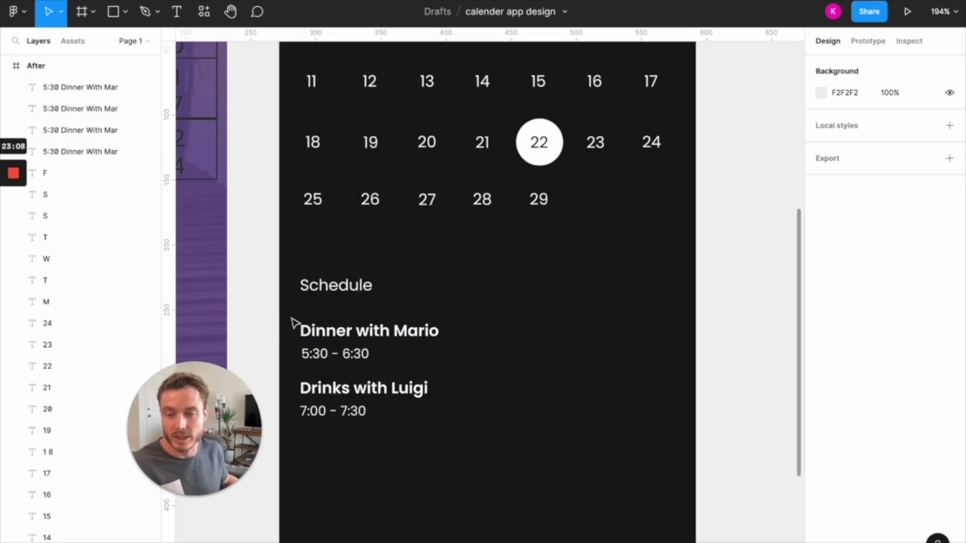
{"action": "left_click_drag", "start_coordinate": [298, 319], "coordinate": [347, 403]}
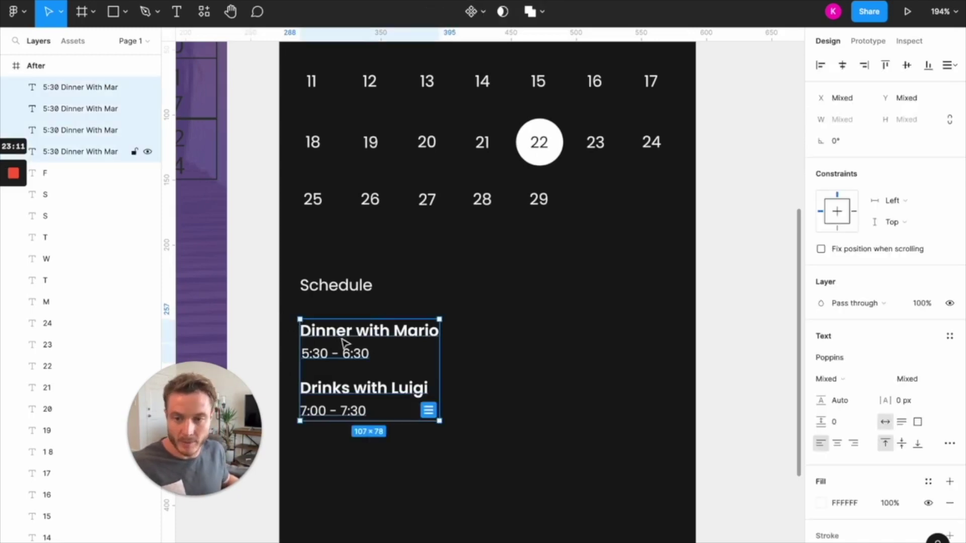
{"action": "left_click_drag", "start_coordinate": [340, 340], "coordinate": [401, 358]}
{"action": "left_click", "coordinate": [429, 276]}
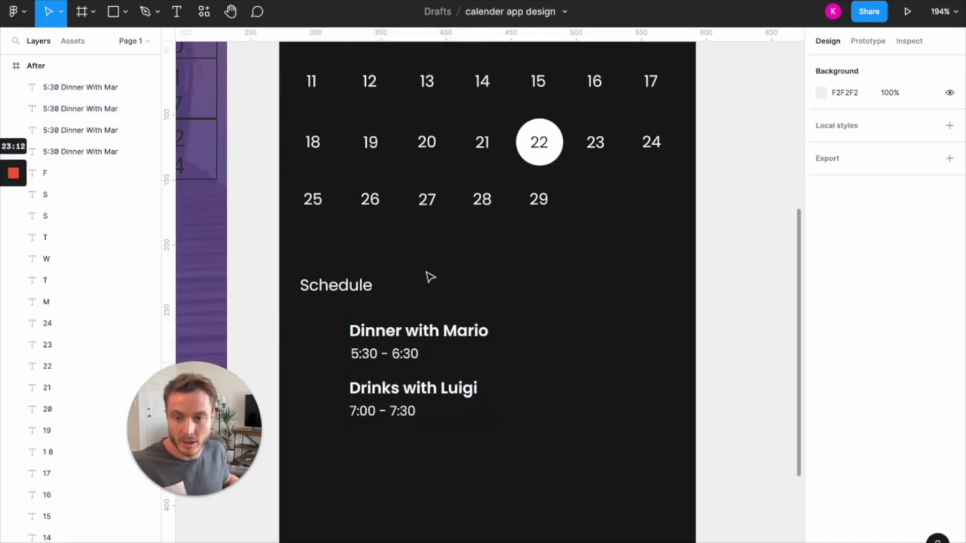
{"action": "scroll", "coordinate": [422, 309], "scroll_direction": "down", "scroll_amount": 2}
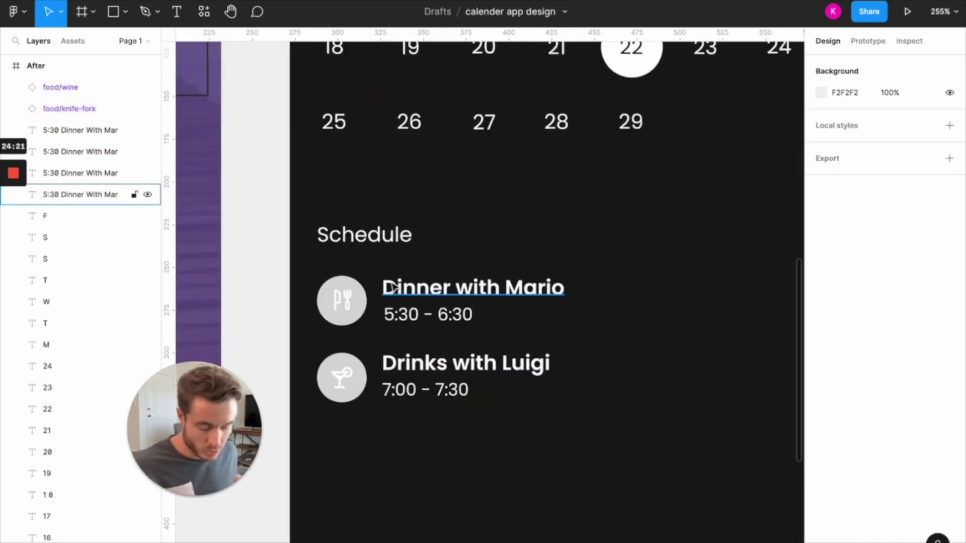
{"action": "scroll", "coordinate": [393, 287], "scroll_direction": "down", "scroll_amount": 1}
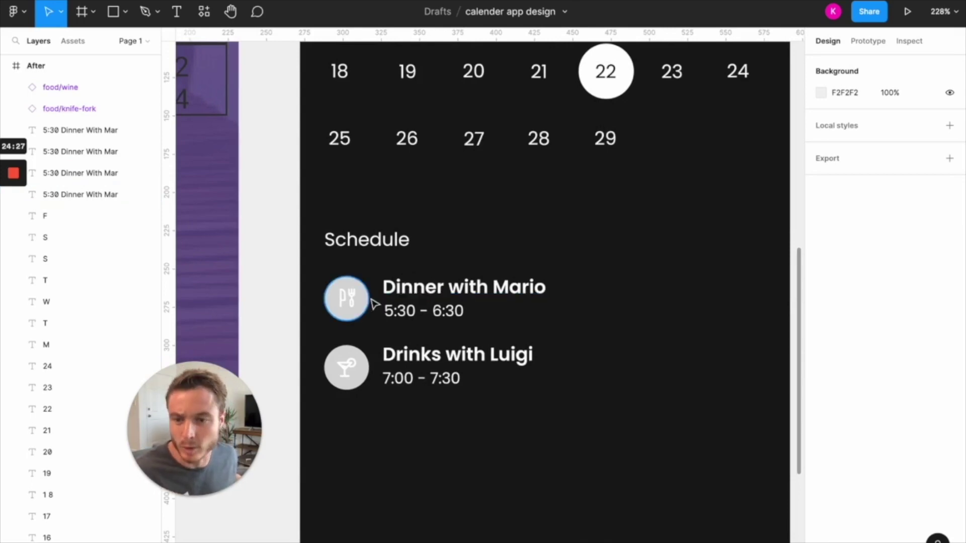
Step: Fill both event icon circles with blue #3E66FA
{"action": "left_click", "coordinate": [346, 299]}
{"action": "left_click", "coordinate": [346, 367], "text": "shift"}
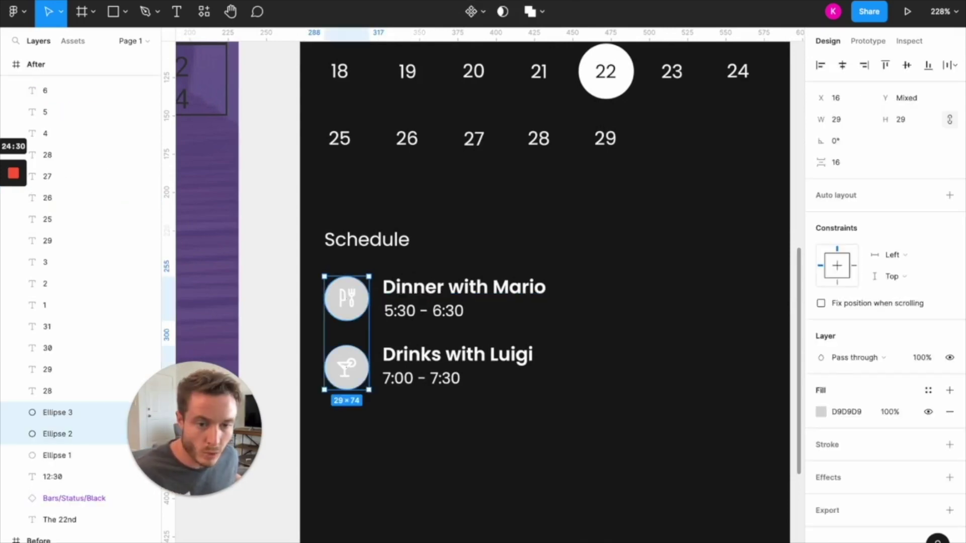
{"action": "left_click", "coordinate": [852, 412]}
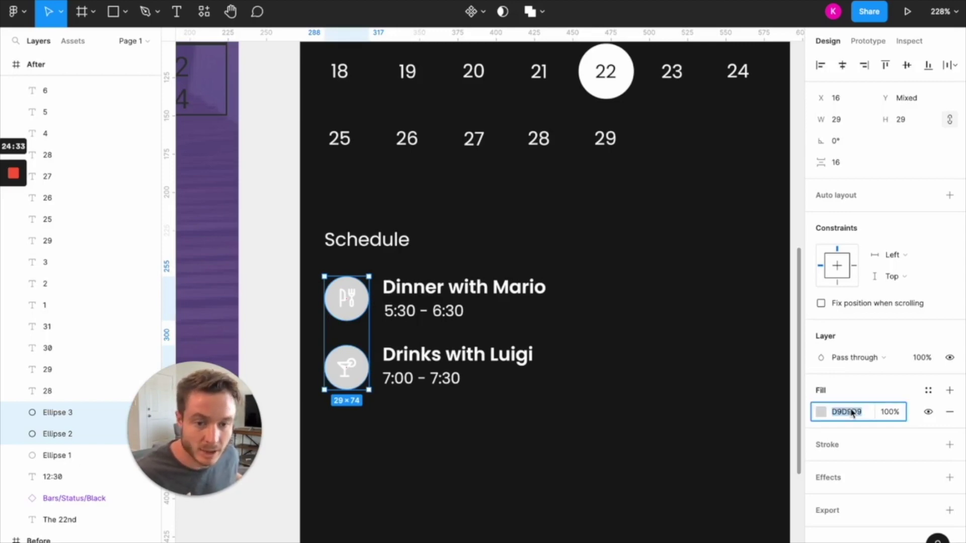
{"action": "type", "text": "3e66fa"}
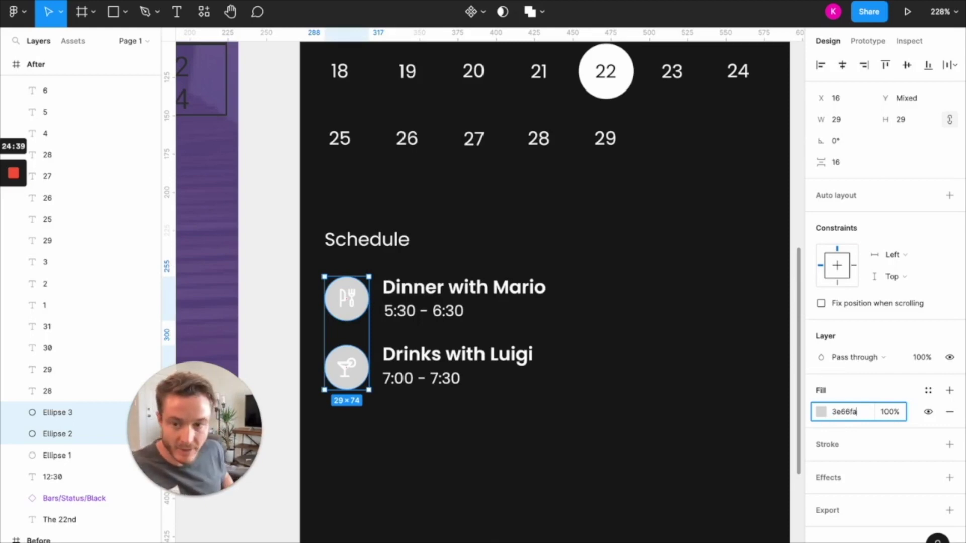
{"action": "key", "text": "Return"}
{"action": "left_click", "coordinate": [440, 473]}
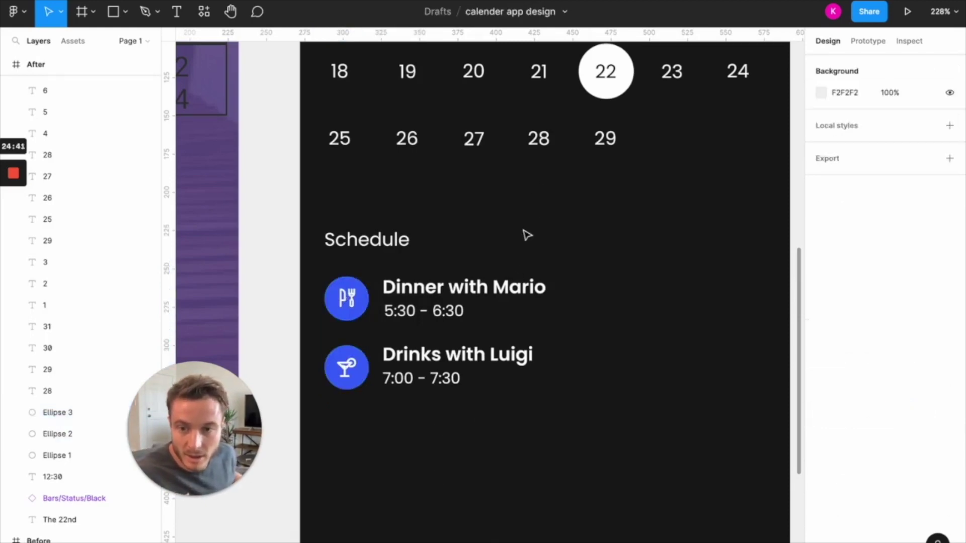
{"action": "scroll", "coordinate": [527, 234], "scroll_direction": "down", "scroll_amount": 3}
{"action": "left_click", "coordinate": [414, 267]}
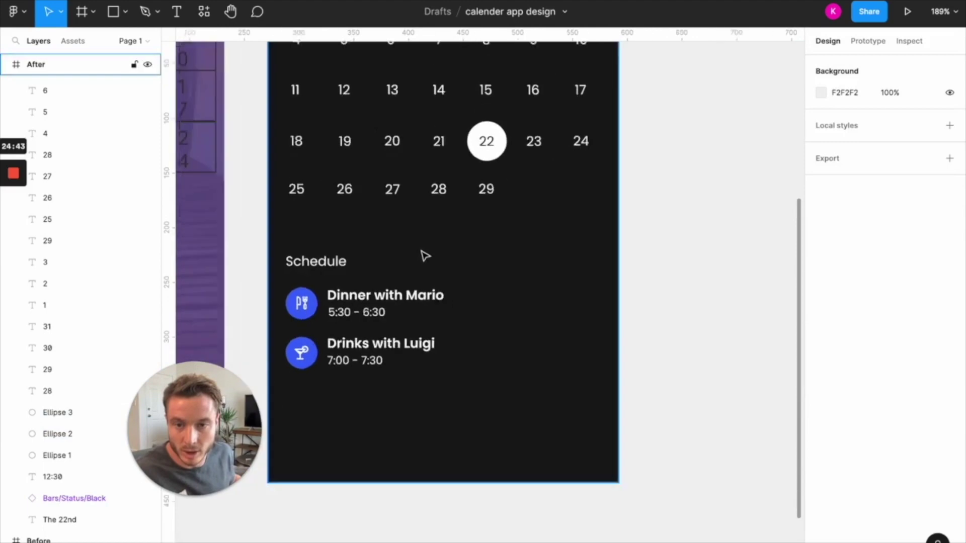
{"action": "scroll", "coordinate": [425, 256], "scroll_direction": "down", "scroll_amount": 2}
{"action": "scroll", "coordinate": [425, 256], "scroll_direction": "up", "scroll_amount": 3}
{"action": "scroll", "coordinate": [427, 253], "scroll_direction": "down", "scroll_amount": 4}
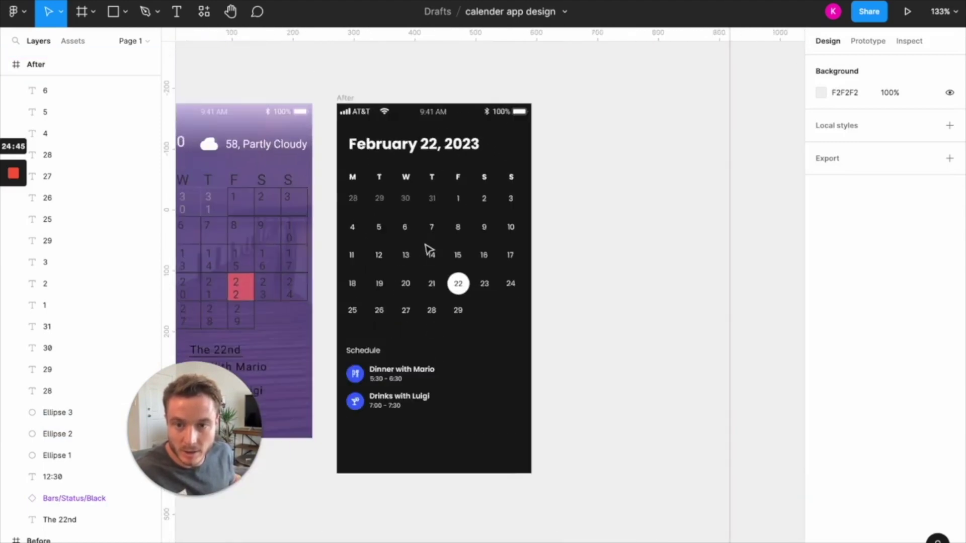
{"action": "scroll", "coordinate": [427, 249], "scroll_direction": "up", "scroll_amount": 3}
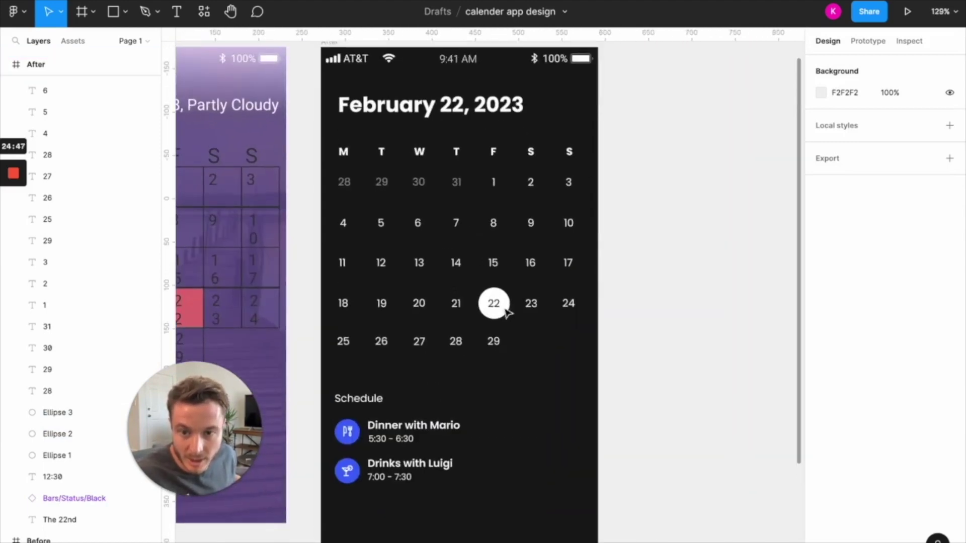
{"action": "scroll", "coordinate": [485, 379], "scroll_direction": "down", "scroll_amount": 2}
{"action": "left_click_drag", "start_coordinate": [485, 364], "coordinate": [520, 401]}
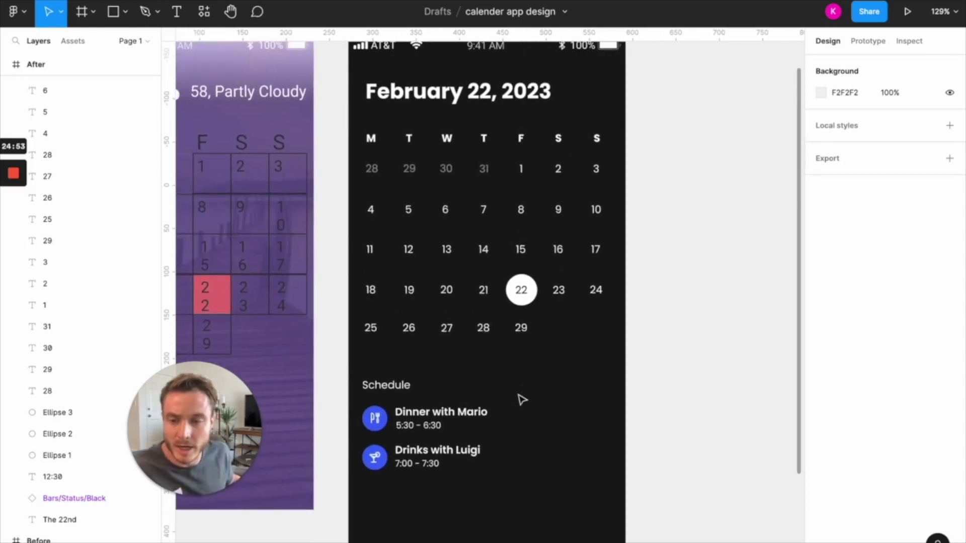
{"action": "left_click_drag", "start_coordinate": [520, 400], "coordinate": [515, 384]}
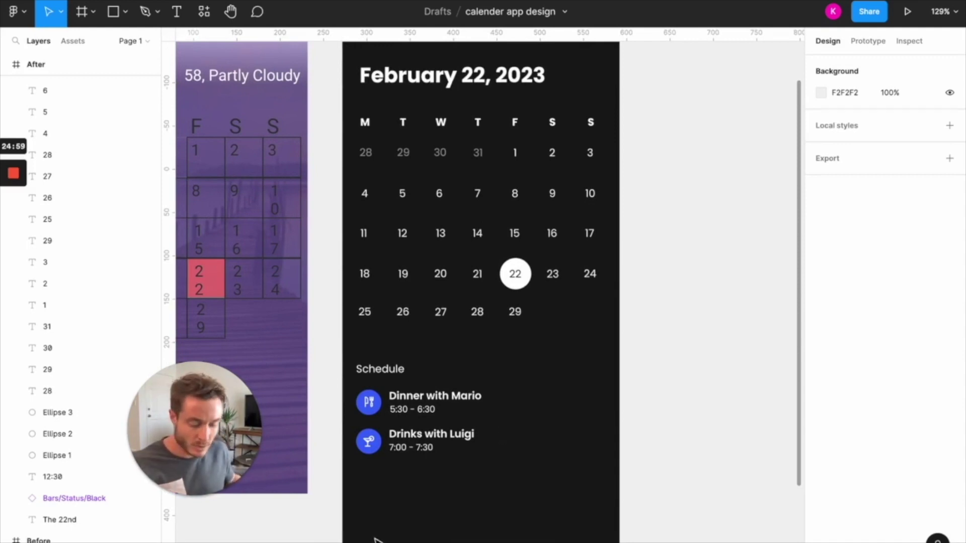
{"action": "key", "text": "r"}
Step: Draw a wide bar along the bottom of the screen and centre it horizontally
{"action": "mouse_move", "coordinate": [376, 494]}
{"action": "left_mouse_down"}
{"action": "mouse_move", "coordinate": [523, 522]}
{"action": "mouse_move", "coordinate": [591, 522]}
{"action": "left_mouse_up"}
{"action": "left_click_drag", "start_coordinate": [377, 506], "coordinate": [360, 506]}
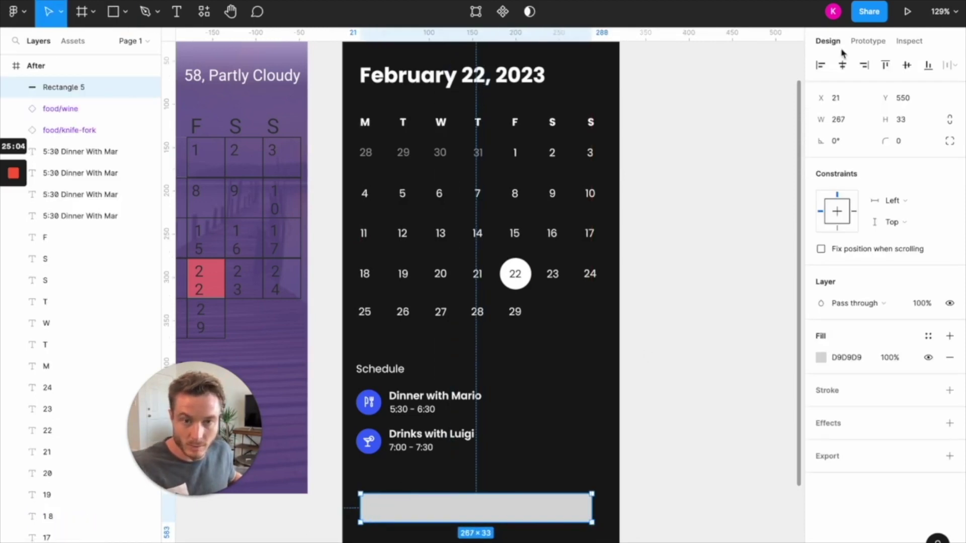
{"action": "left_click", "coordinate": [842, 65]}
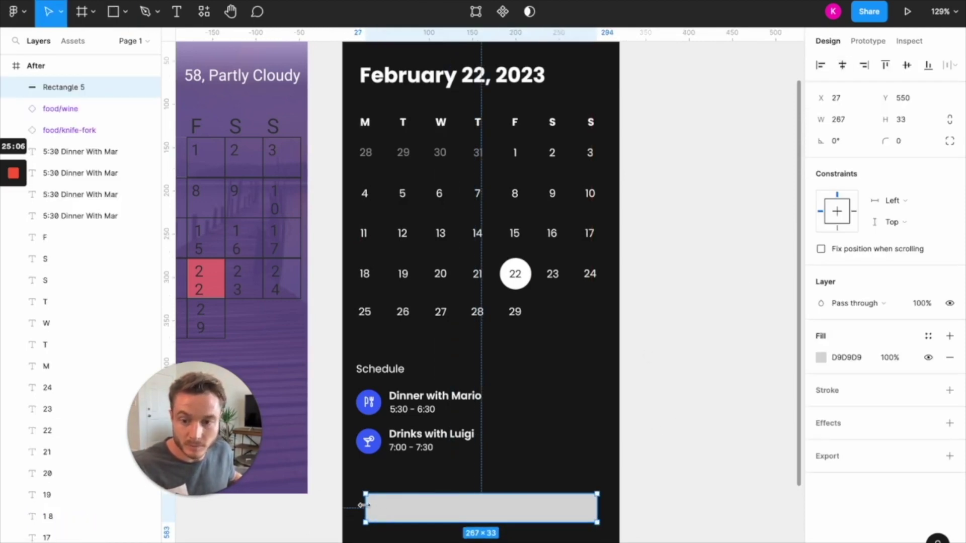
{"action": "left_click_drag", "start_coordinate": [363, 505], "coordinate": [357, 504]}
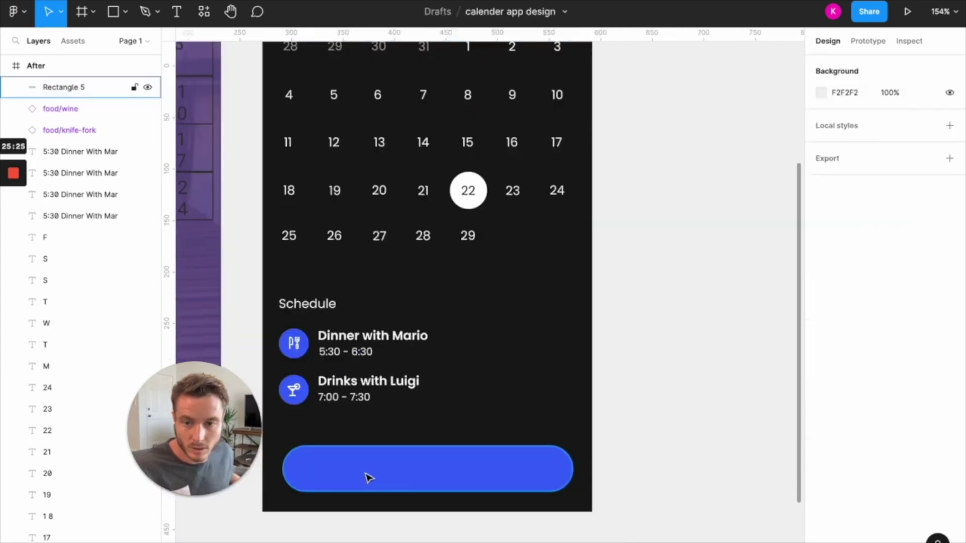
{"action": "left_click", "coordinate": [367, 476]}
{"action": "left_click", "coordinate": [471, 429]}
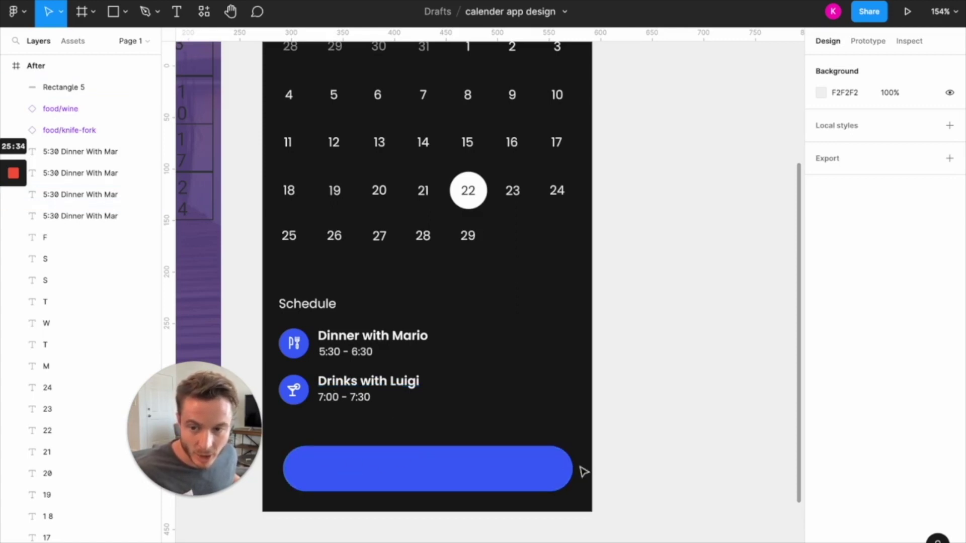
Step: Copy the 'Drinks with Luigi' text onto the blue button, layered above the button shape
{"action": "left_click", "coordinate": [389, 392]}
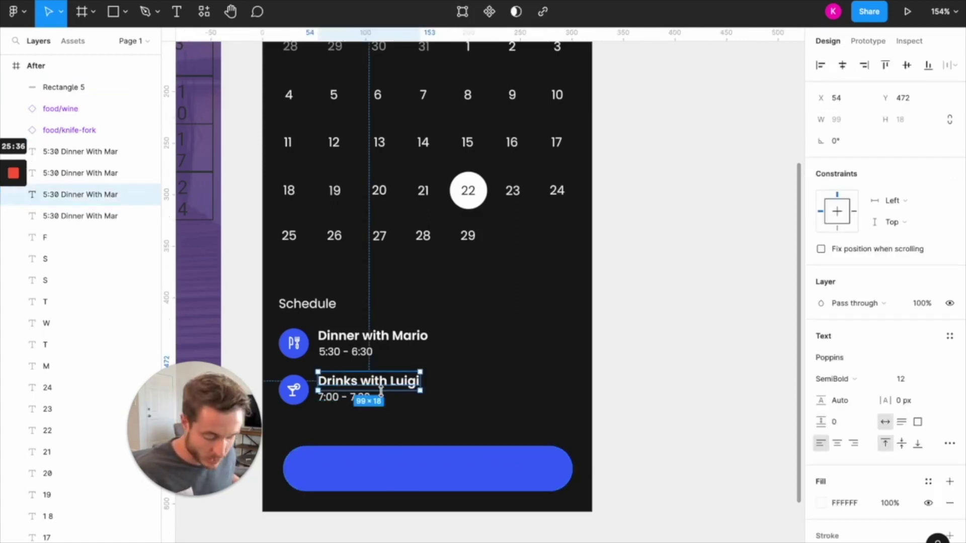
{"action": "key", "text": "ctrl+d"}
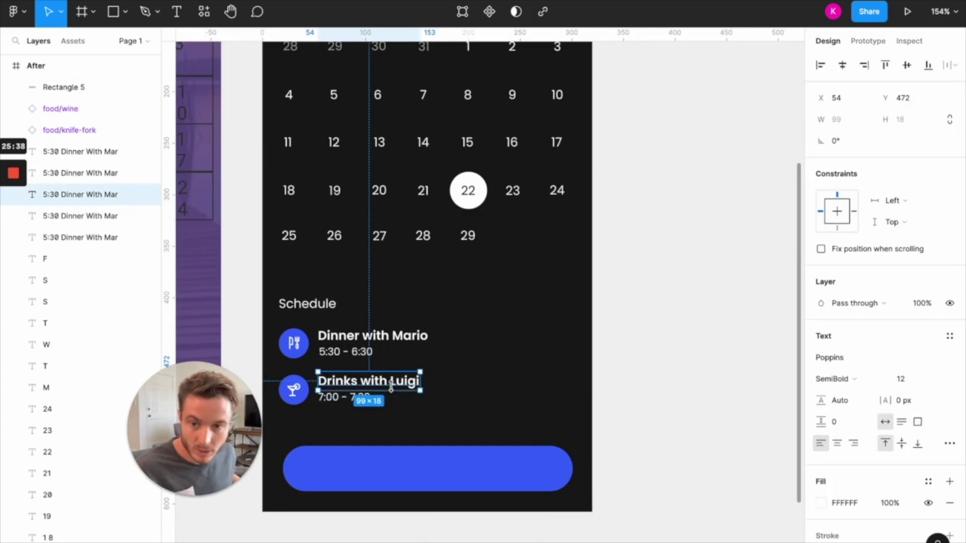
{"action": "left_click_drag", "start_coordinate": [399, 398], "coordinate": [458, 470]}
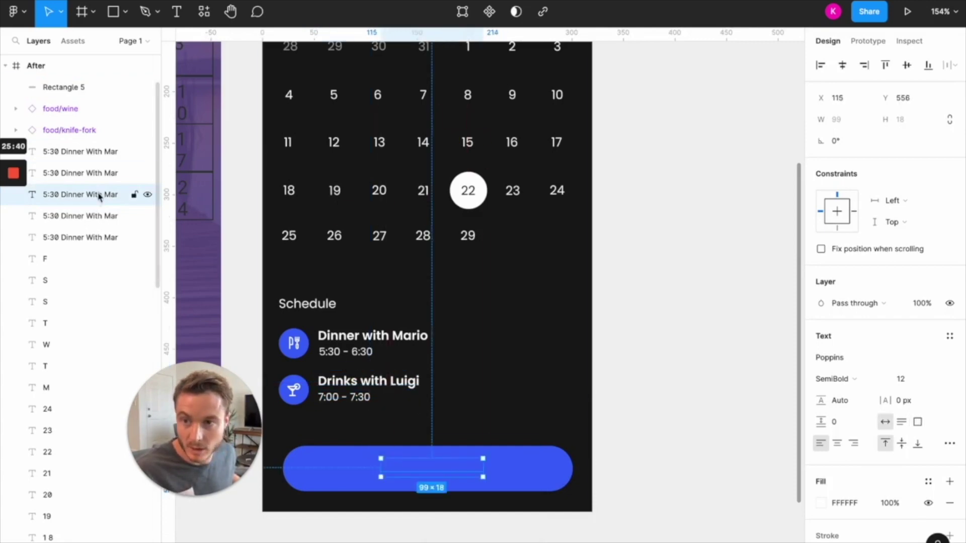
{"action": "left_click_drag", "start_coordinate": [129, 192], "coordinate": [91, 110]}
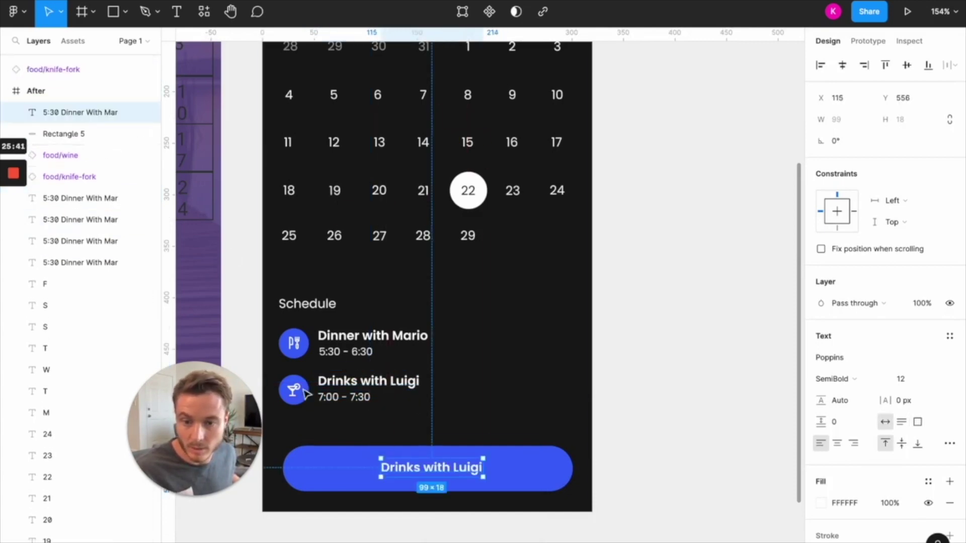
Step: Change the button label to 'Add to schedule' and centre it horizontally
{"action": "double_click", "coordinate": [425, 471]}
{"action": "key", "text": "ctrl+a"}
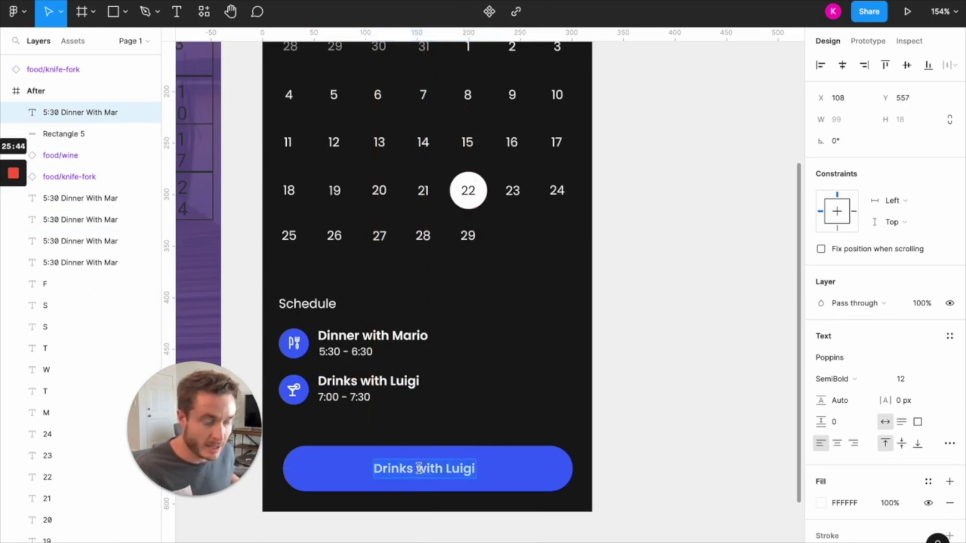
{"action": "type", "text": "Add to"}
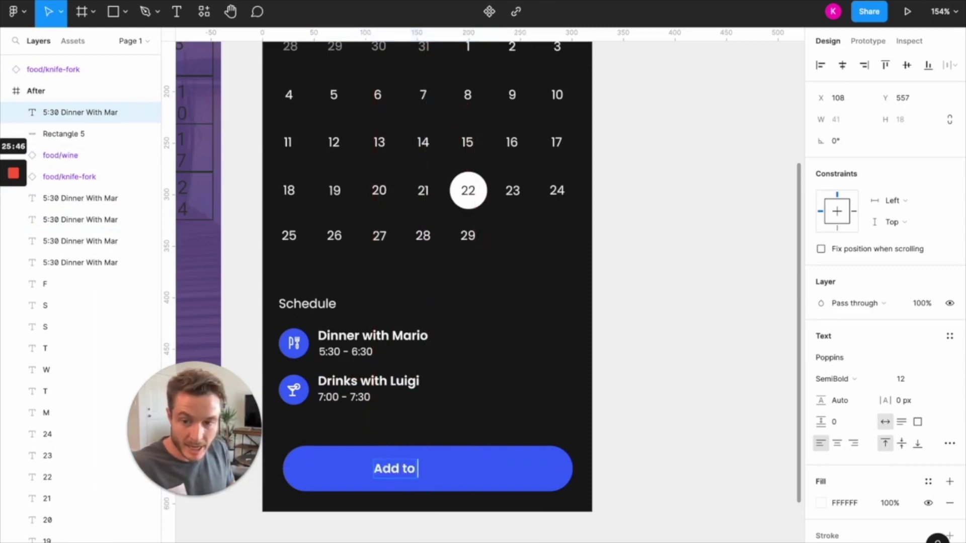
{"action": "type", "text": " schedule"}
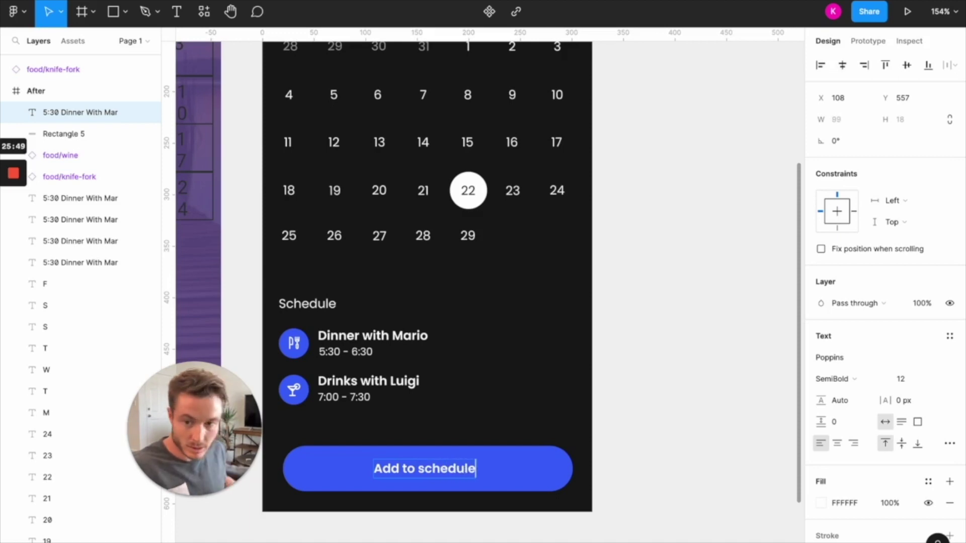
{"action": "key", "text": "Escape"}
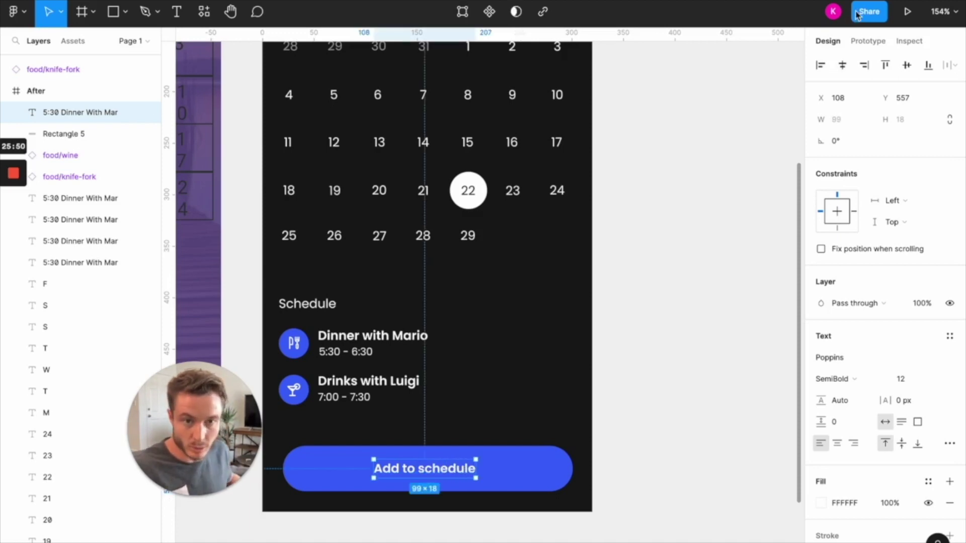
{"action": "left_click", "coordinate": [844, 65]}
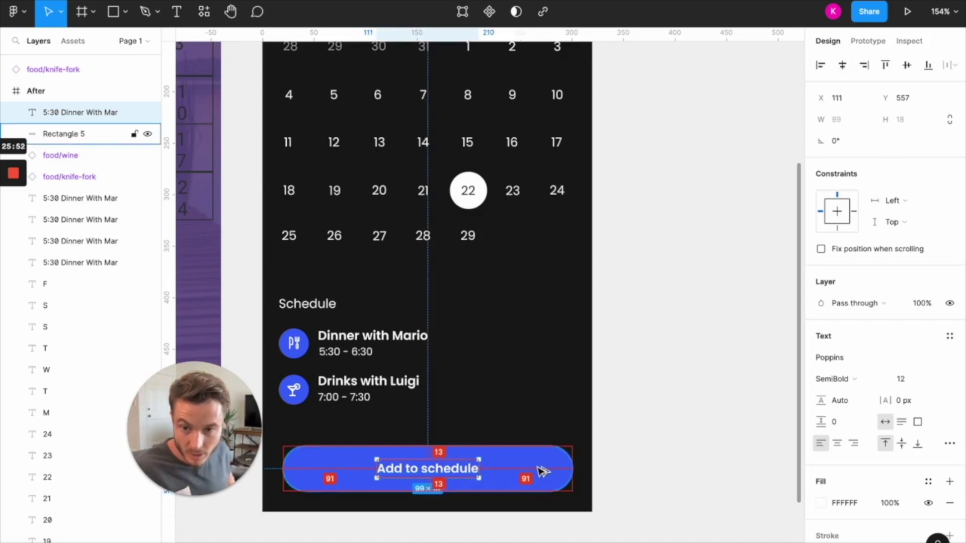
{"action": "left_click", "coordinate": [535, 422]}
{"action": "scroll", "coordinate": [535, 423], "scroll_direction": "down", "scroll_amount": 2}
Step: Select all the calendar's weekday and date text and nudge it down slightly
{"action": "scroll", "coordinate": [531, 415], "scroll_direction": "up", "scroll_amount": 1}
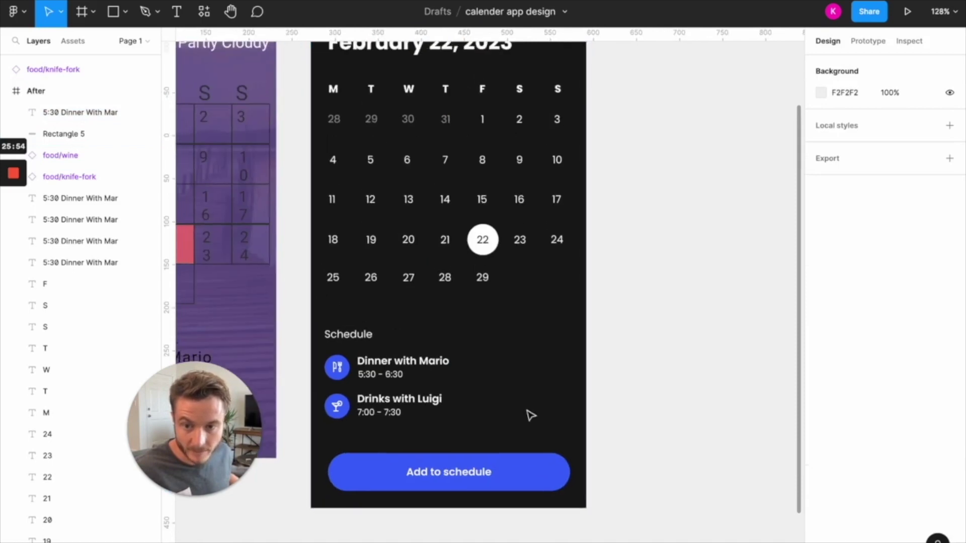
{"action": "scroll", "coordinate": [530, 415], "scroll_direction": "down", "scroll_amount": 3}
{"action": "scroll", "coordinate": [526, 416], "scroll_direction": "up", "scroll_amount": 2}
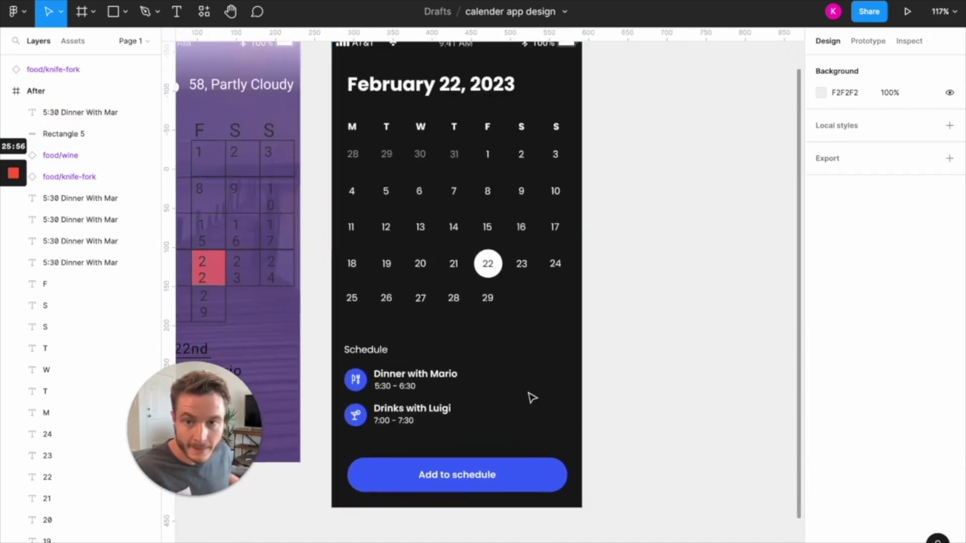
{"action": "scroll", "coordinate": [532, 398], "scroll_direction": "up", "scroll_amount": 1}
{"action": "scroll", "coordinate": [394, 173], "scroll_direction": "down", "scroll_amount": 2}
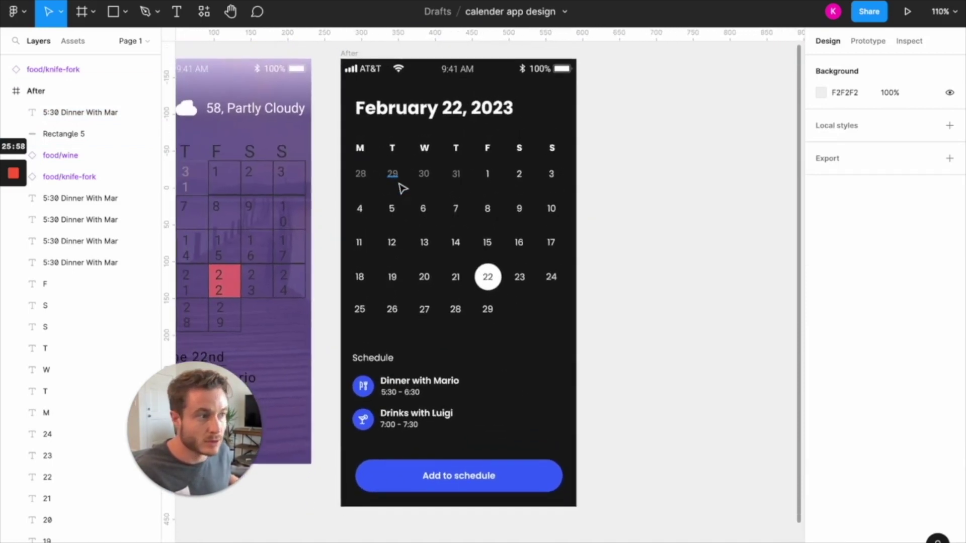
{"action": "scroll", "coordinate": [416, 179], "scroll_direction": "left", "scroll_amount": 2}
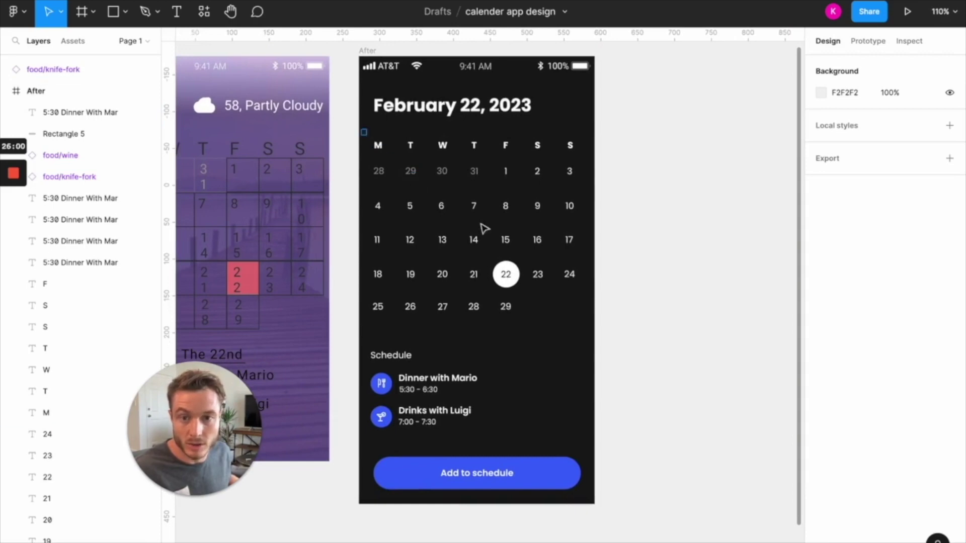
{"action": "left_click_drag", "start_coordinate": [362, 130], "coordinate": [662, 338]}
{"action": "key", "text": "Down"}
{"action": "key", "text": "Down"}
{"action": "key", "text": "Down"}
{"action": "key", "text": "Down"}
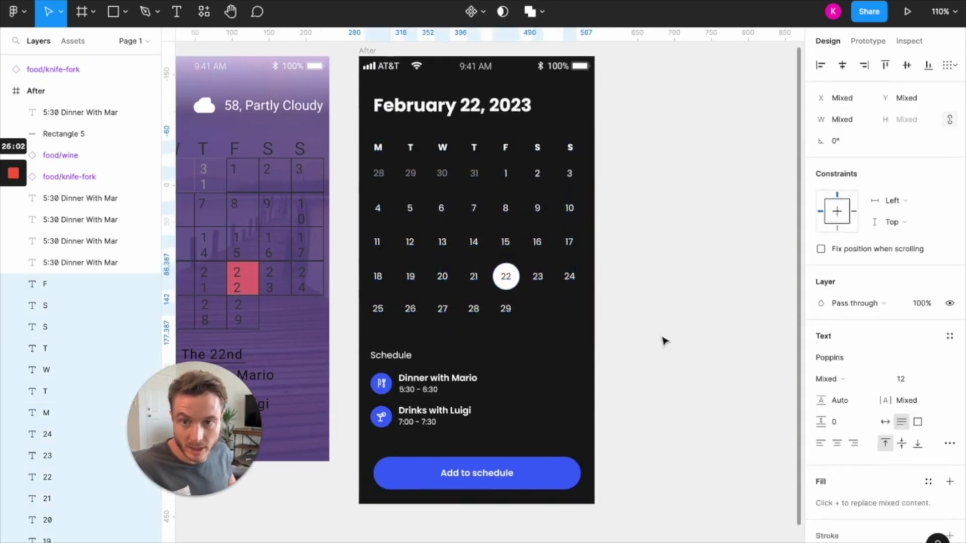
{"action": "left_click", "coordinate": [586, 134]}
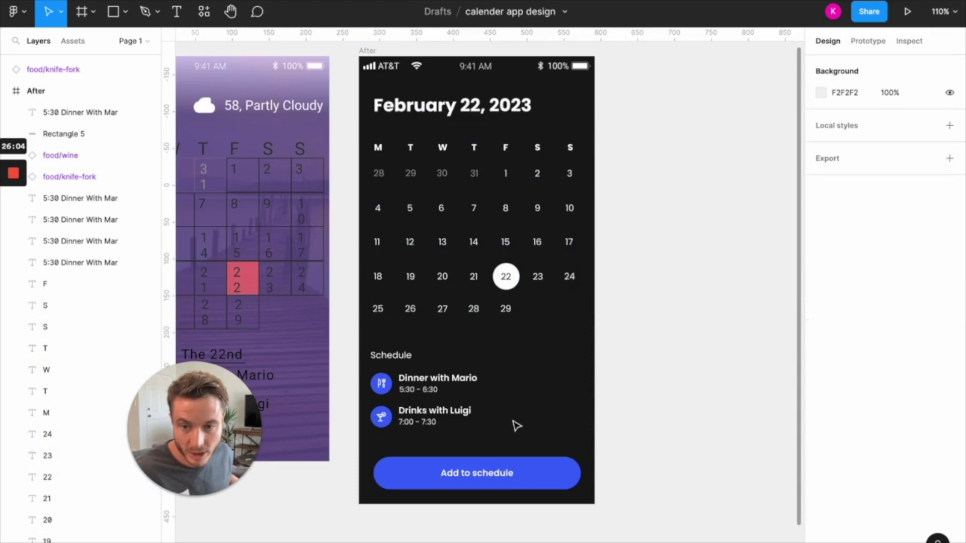
{"action": "scroll", "coordinate": [518, 373], "scroll_direction": "up", "scroll_amount": 1}
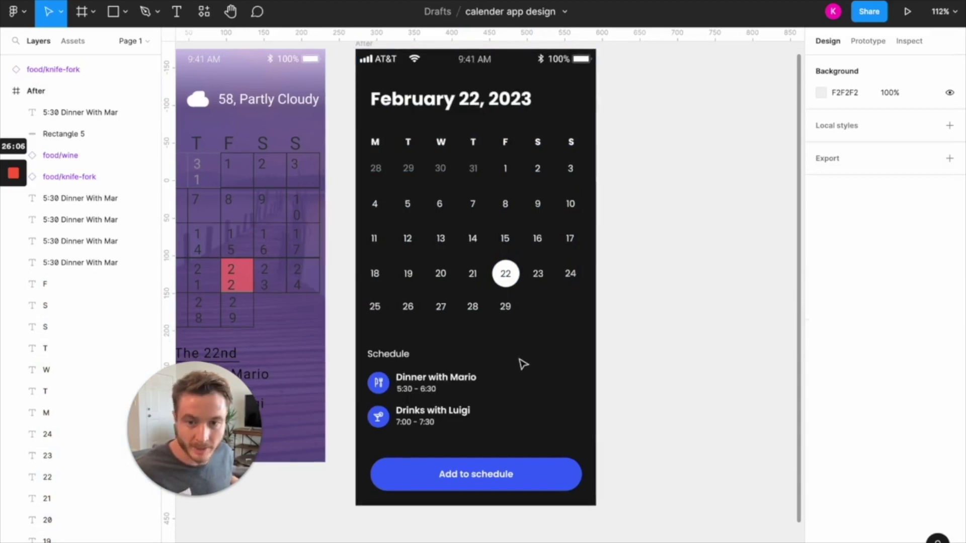
{"action": "scroll", "coordinate": [506, 278], "scroll_direction": "up", "scroll_amount": 5}
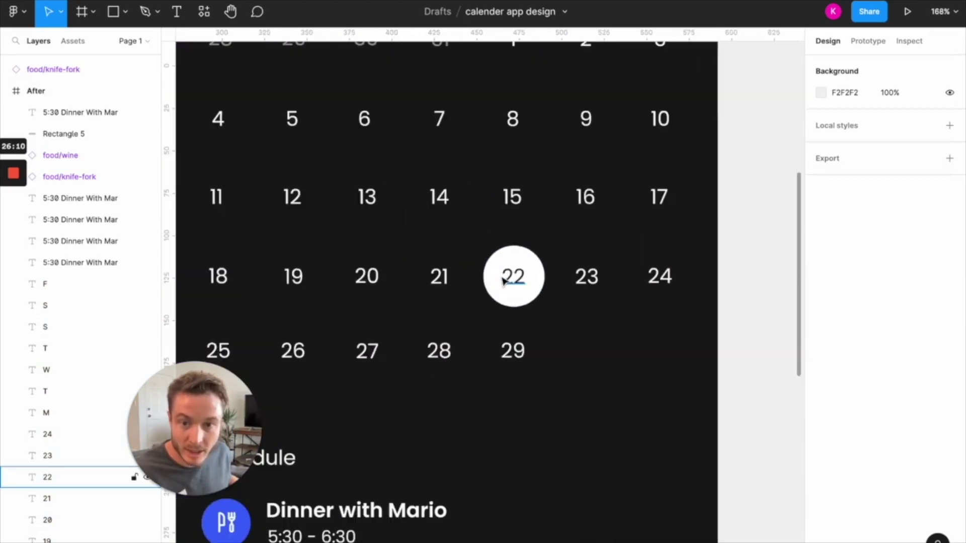
Step: Give the circled 22 date a #3E66FA blue fill and Bold font weight
{"action": "left_click", "coordinate": [502, 281]}
{"action": "scroll", "coordinate": [738, 455], "scroll_direction": "down", "scroll_amount": 3}
{"action": "scroll", "coordinate": [739, 455], "scroll_direction": "left", "scroll_amount": 5}
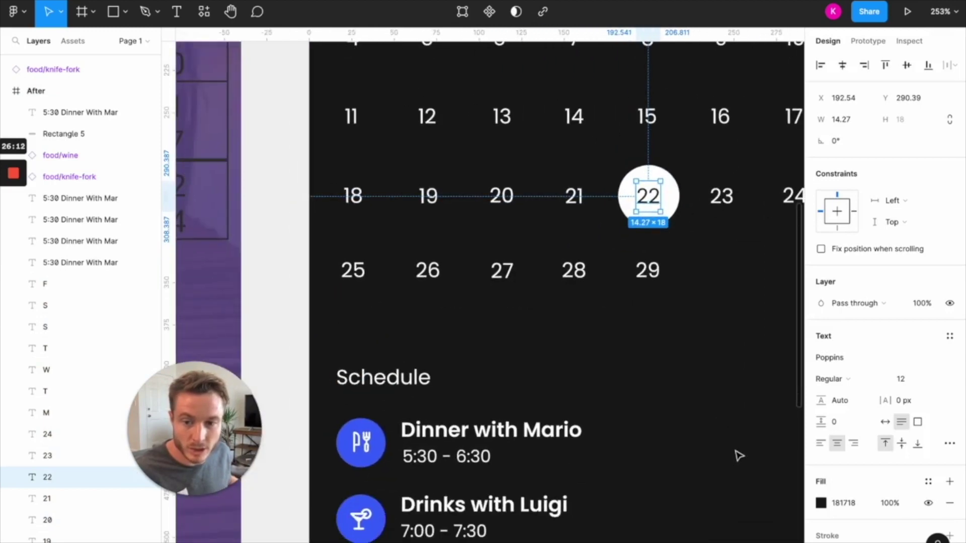
{"action": "left_click", "coordinate": [820, 503]}
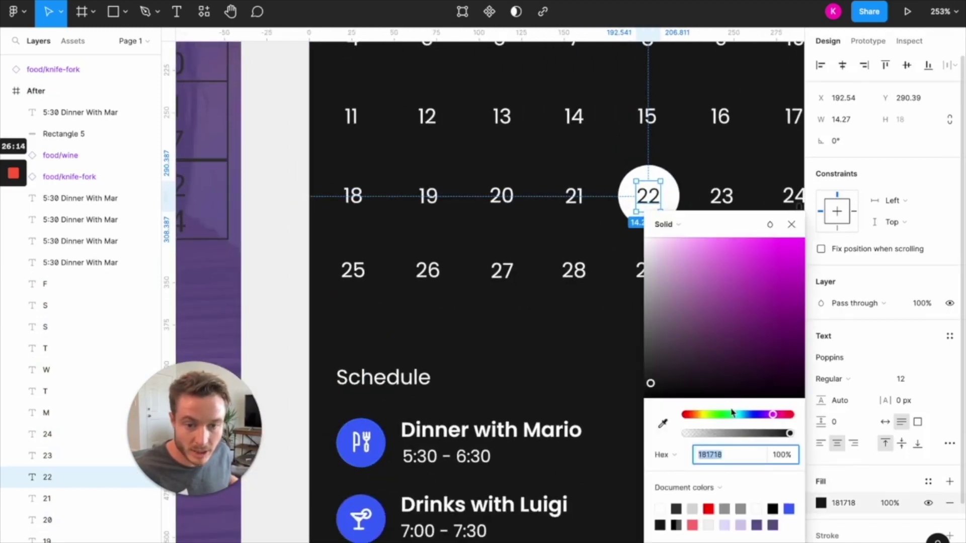
{"action": "type", "text": "3E66FA"}
{"action": "left_click", "coordinate": [829, 379]}
{"action": "left_click", "coordinate": [851, 425]}
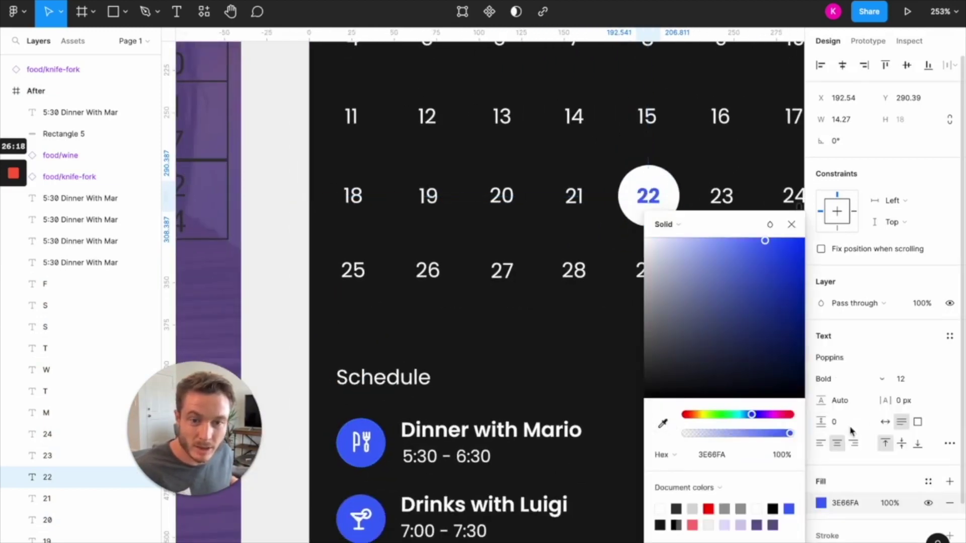
{"action": "left_click", "coordinate": [583, 345]}
{"action": "scroll", "coordinate": [582, 346], "scroll_direction": "down", "scroll_amount": 5}
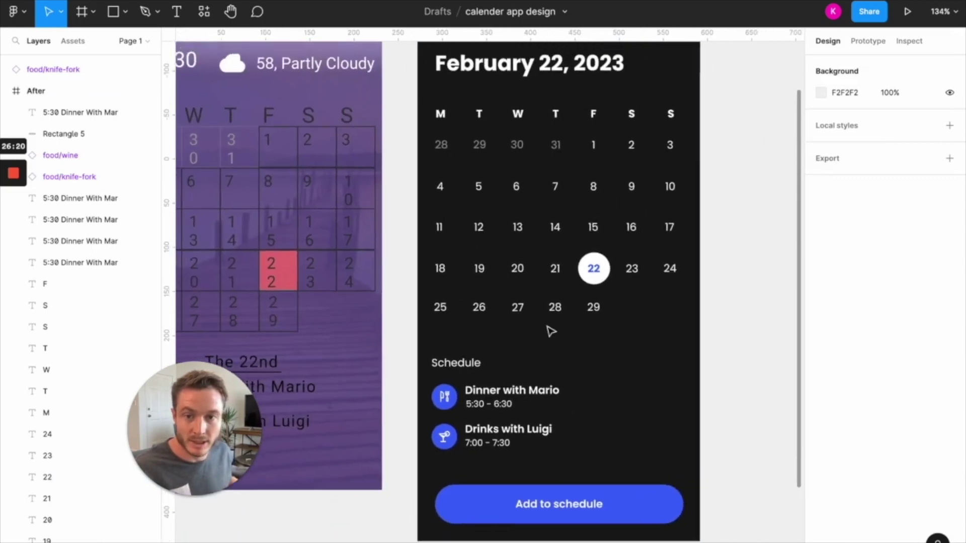
{"action": "scroll", "coordinate": [551, 330], "scroll_direction": "down", "scroll_amount": 1}
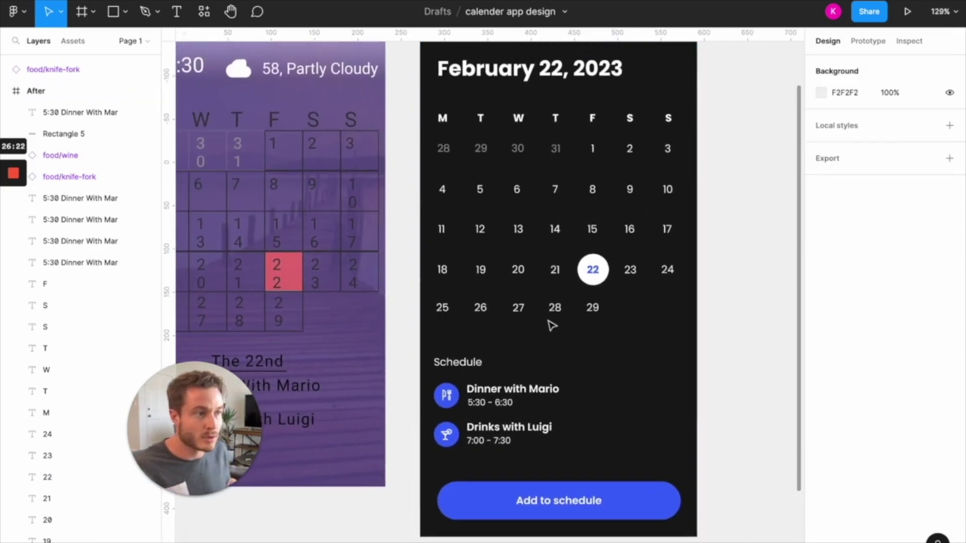
{"action": "scroll", "coordinate": [602, 327], "scroll_direction": "down", "scroll_amount": 3}
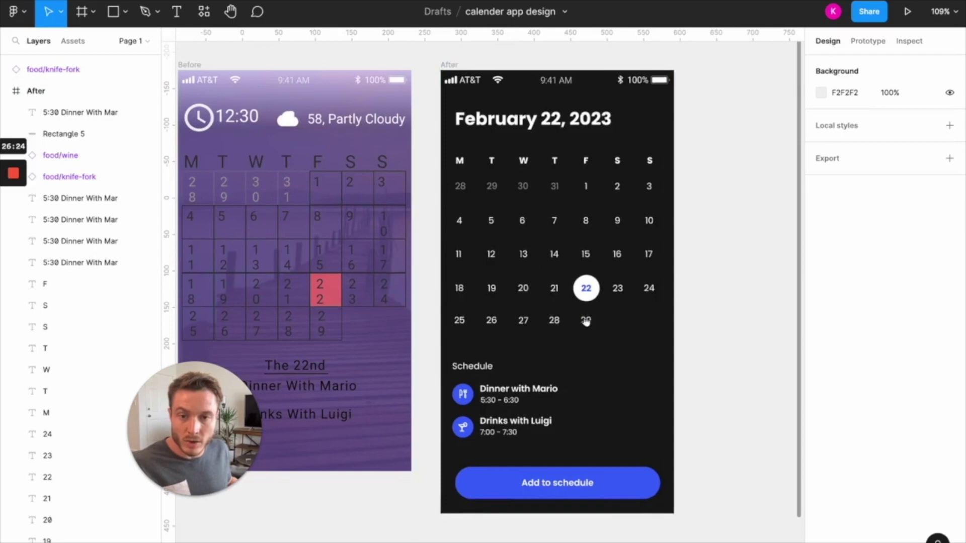
{"action": "left_click_drag", "start_coordinate": [585, 322], "coordinate": [668, 317]}
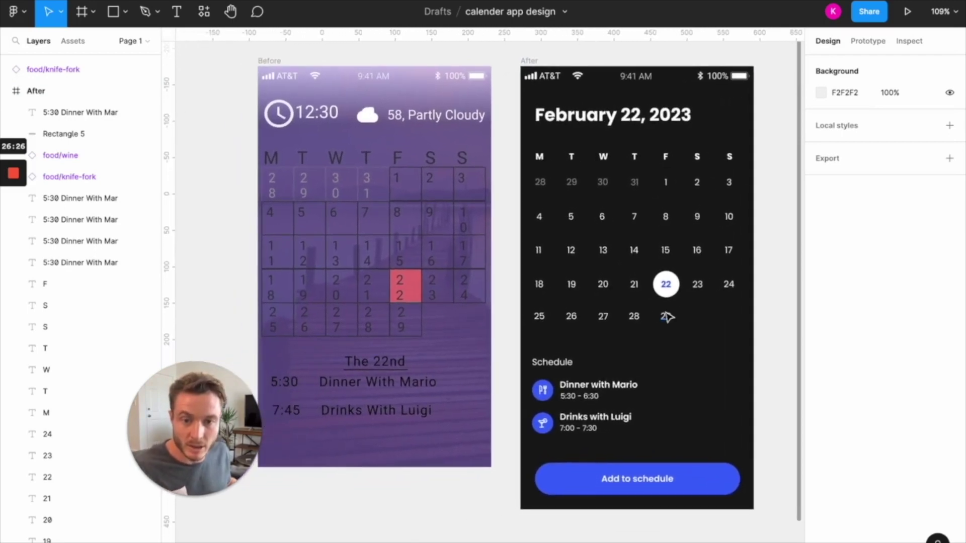
{"action": "scroll", "coordinate": [667, 317], "scroll_direction": "down", "scroll_amount": 1}
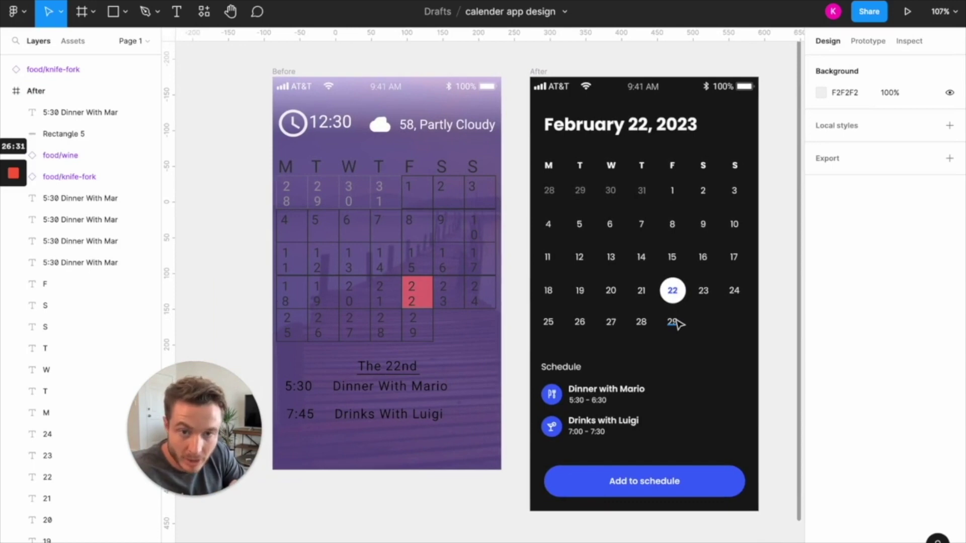
{"action": "scroll", "coordinate": [644, 326], "scroll_direction": "right", "scroll_amount": 2}
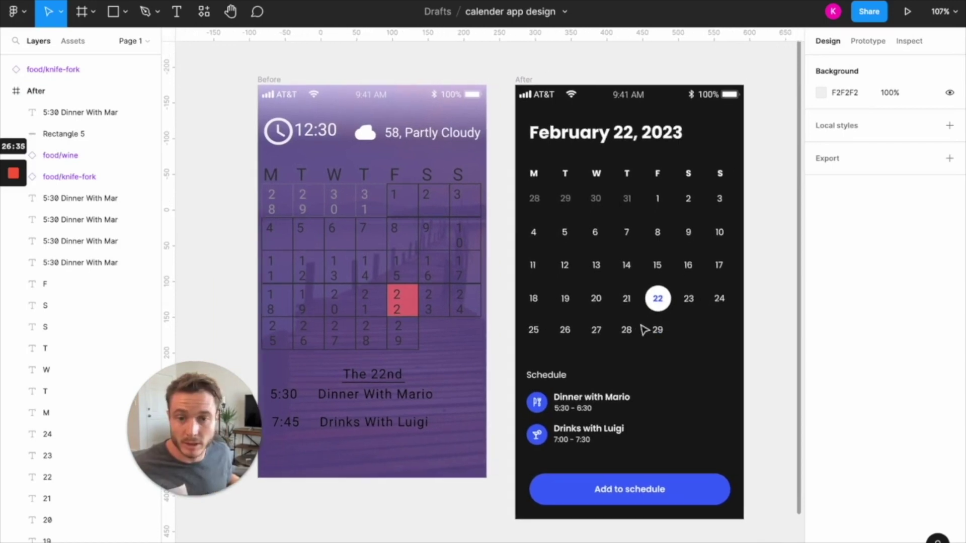